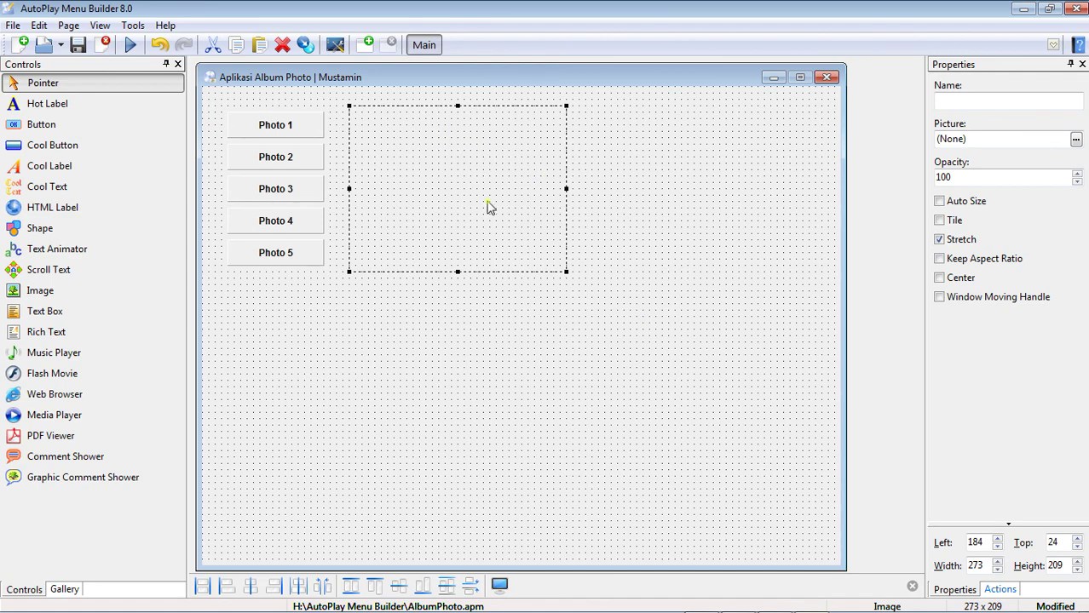
Enlarge the empty image frame beside the photo buttons to about 593 × 545.
drag(565, 272, 820, 541)
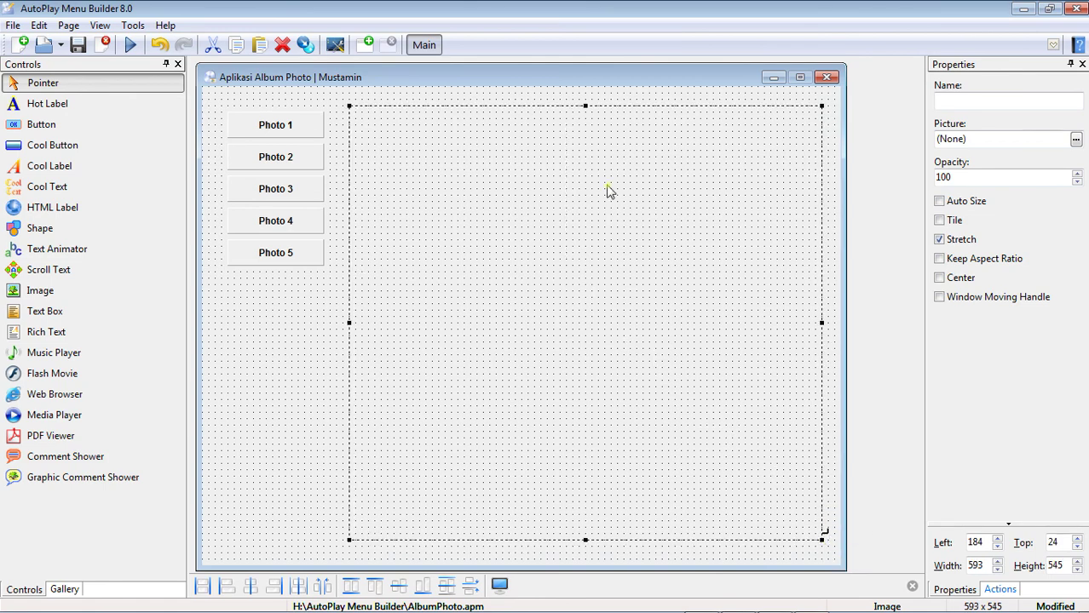
double_click(546, 179)
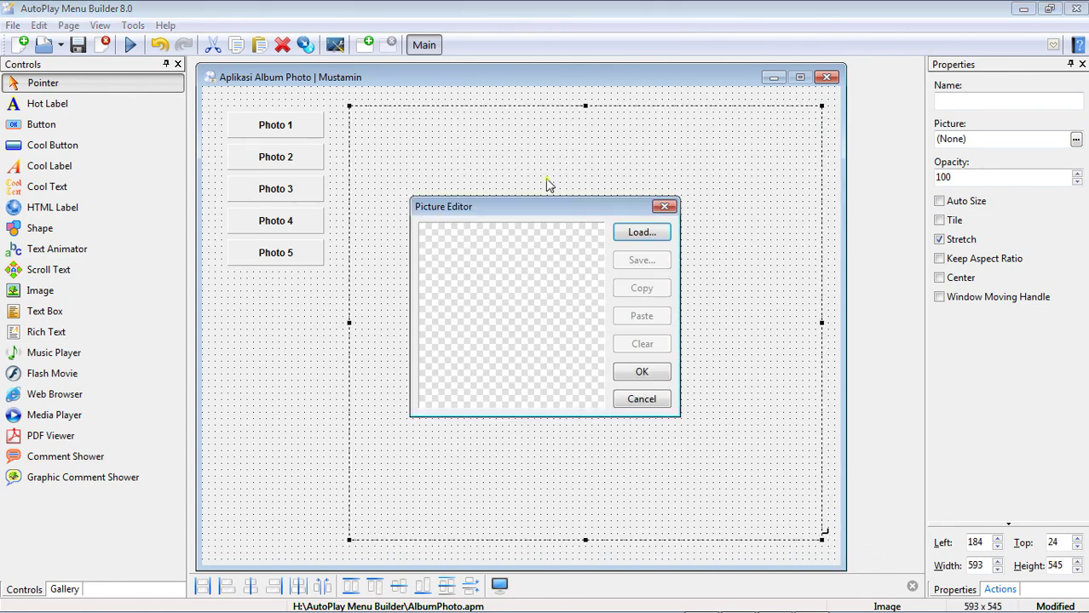
click(666, 208)
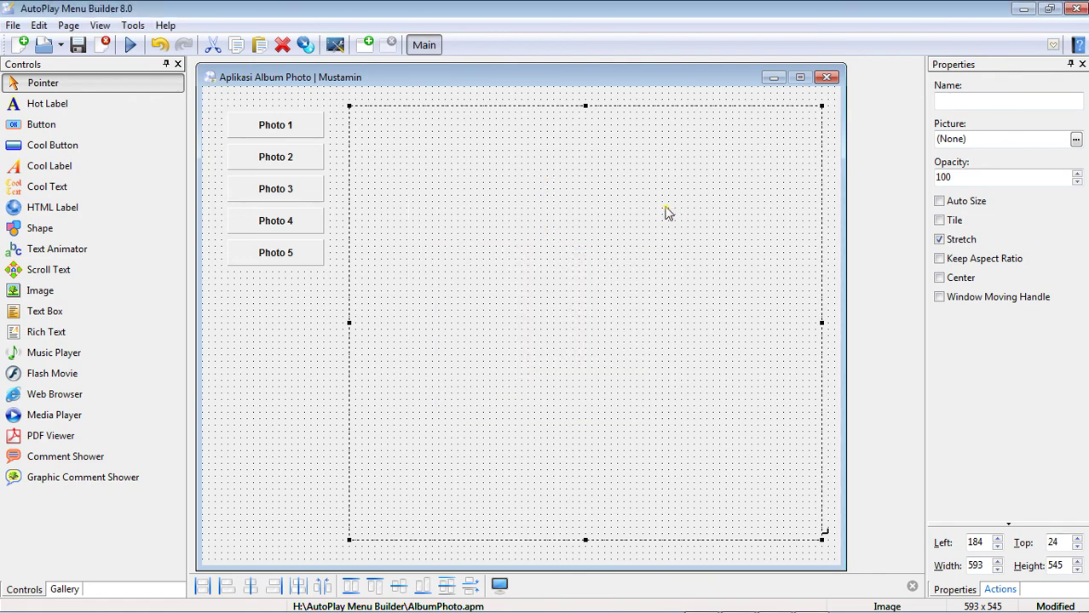
click(1076, 140)
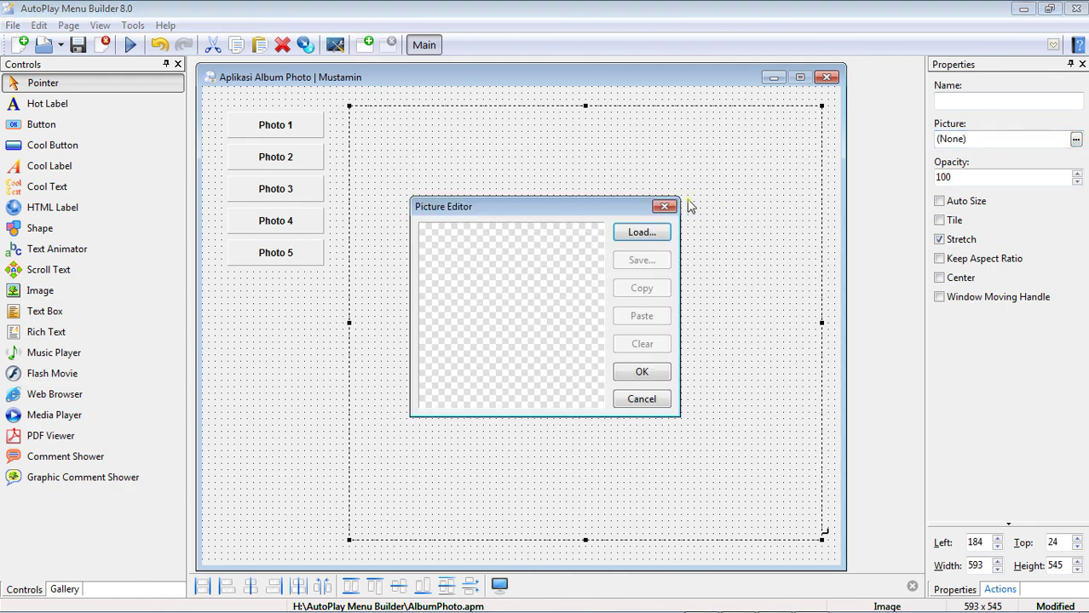
click(672, 208)
Load Chrysanthemum.jpg from the Sample Pictures folder into the image frame.
click(1076, 139)
click(641, 233)
drag(646, 220, 589, 109)
click(570, 218)
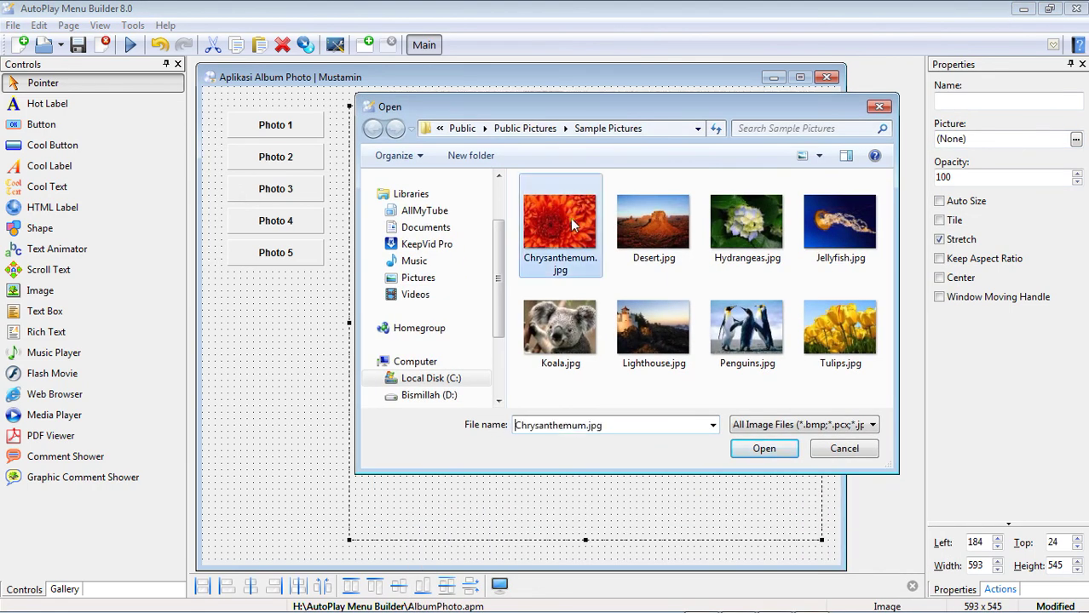
click(764, 449)
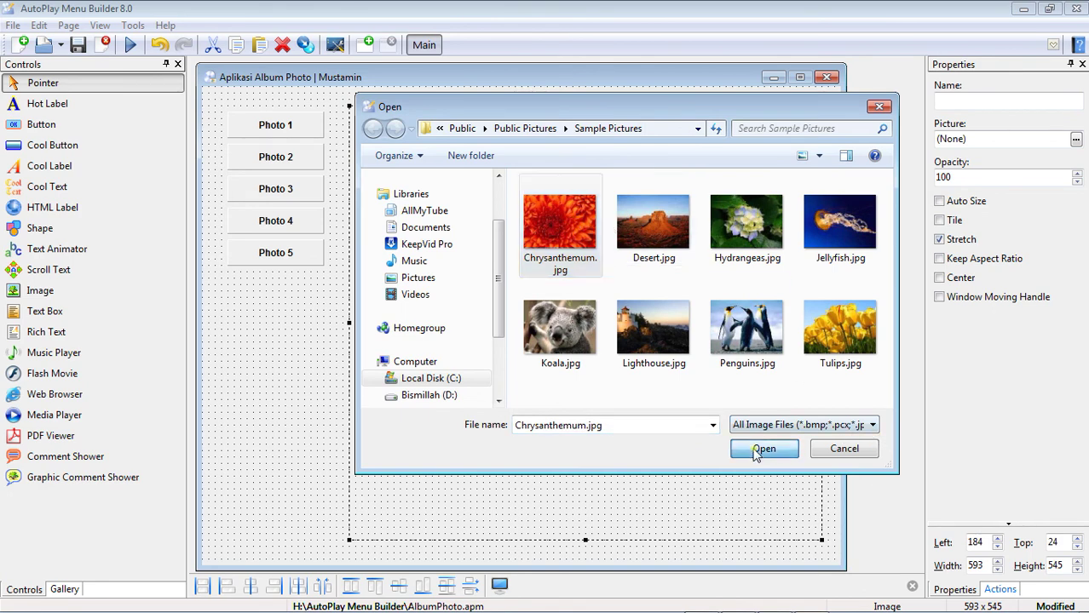
click(643, 373)
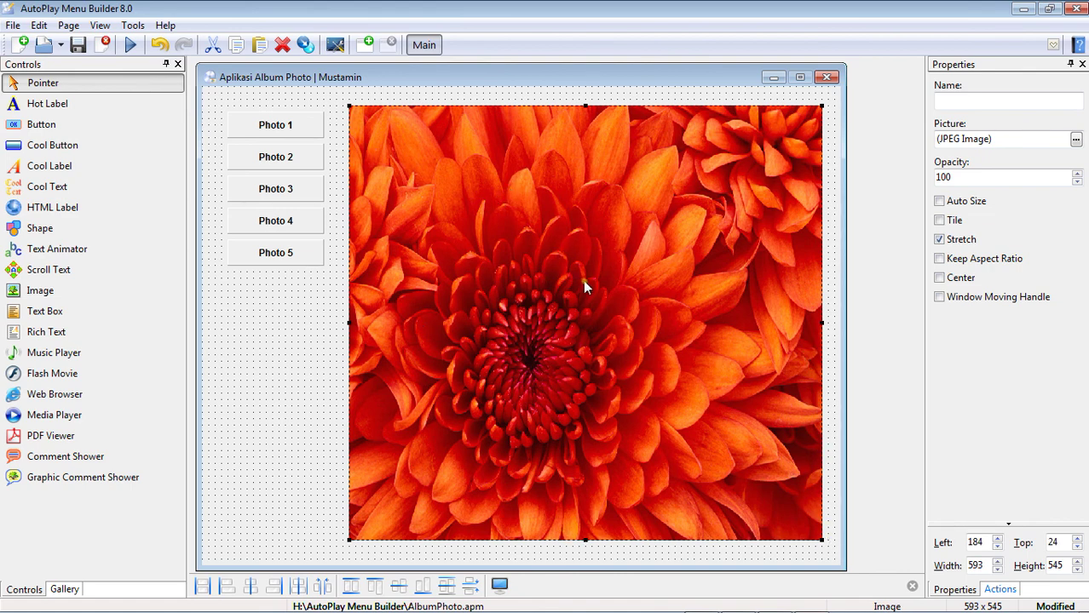
Try the Auto Size and Stretch options on the chrysanthemum image.
click(940, 204)
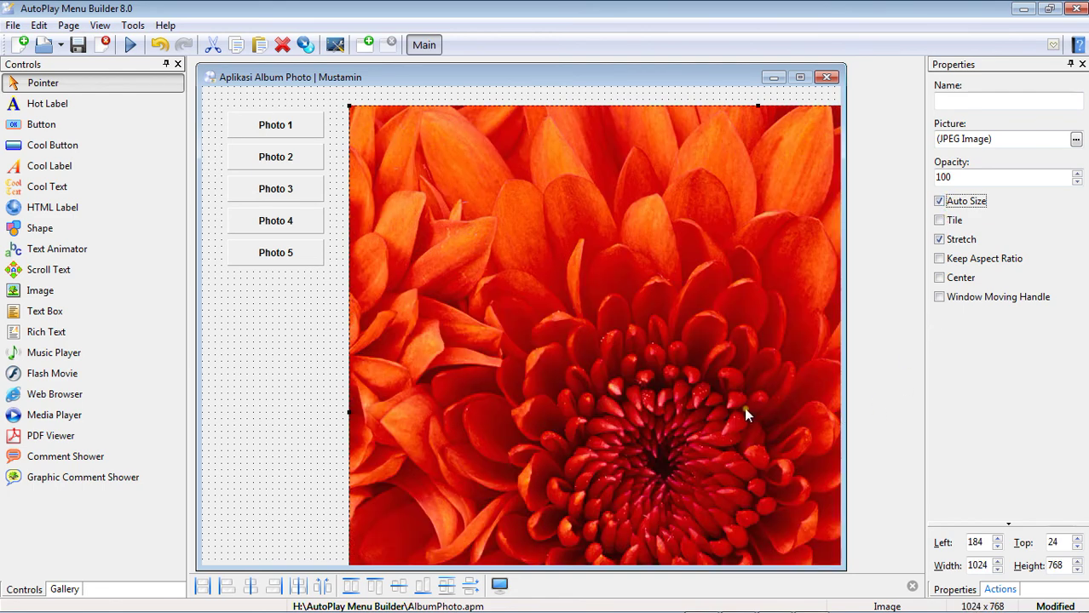
click(941, 242)
click(939, 201)
click(940, 240)
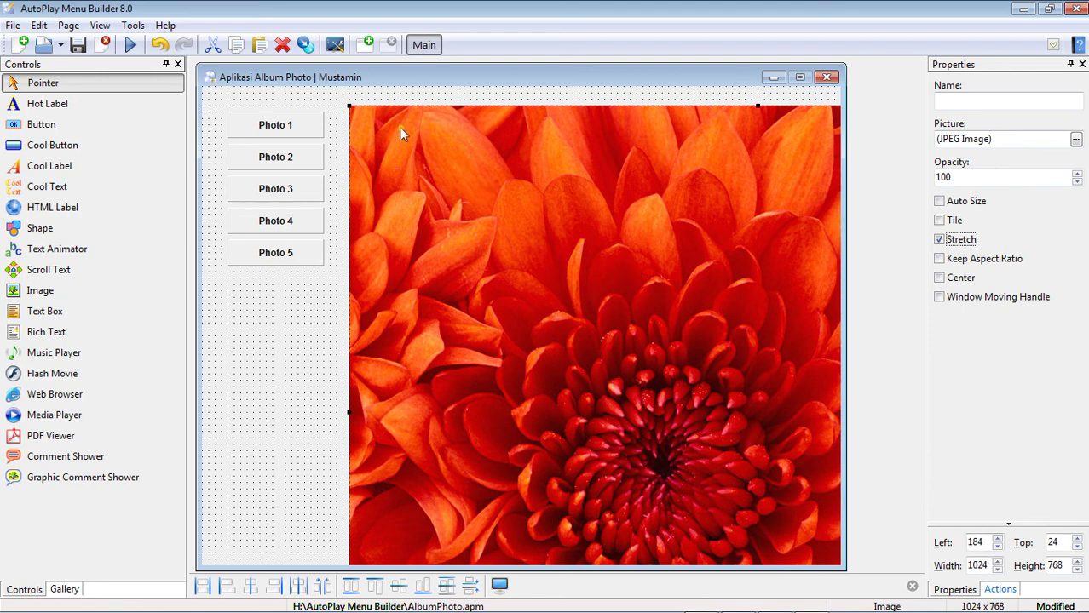
Shrink the image and place it at left 184, top 16, then set its width and height to 500.
drag(349, 106, 544, 278)
drag(629, 357, 452, 189)
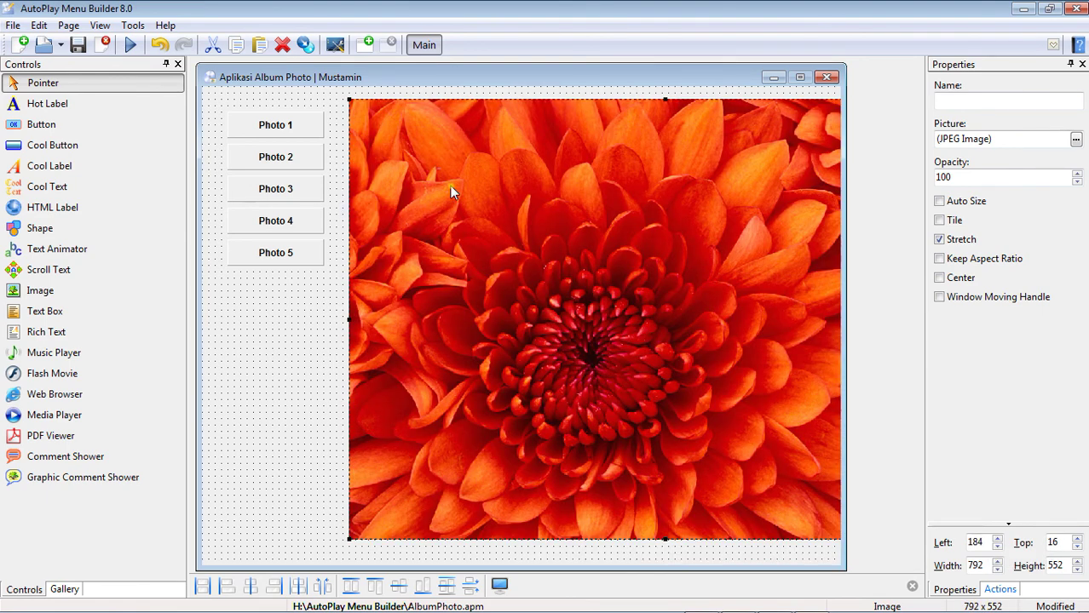
double_click(975, 566)
text(500)
key(Tab)
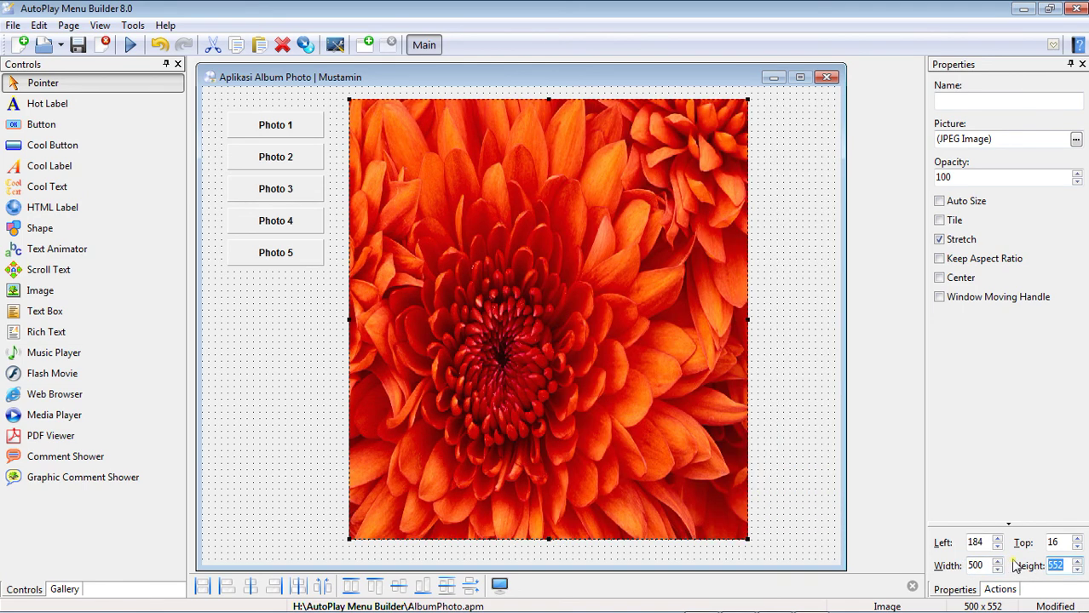
text(500)
click(825, 484)
Enlarge the image from its lower-right corner so it nearly fills the page area beside the buttons.
click(689, 428)
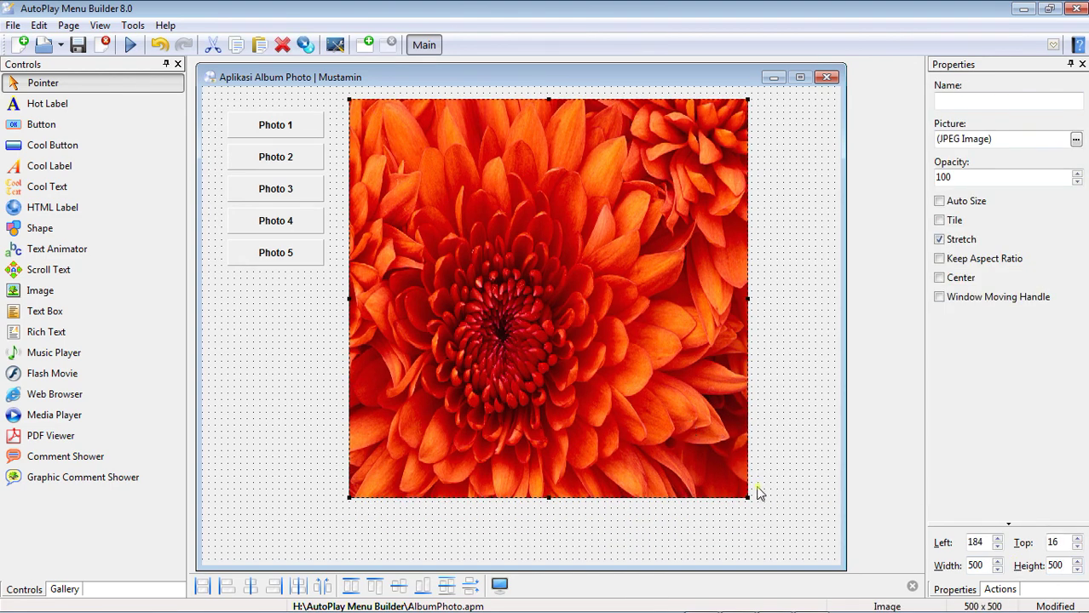
drag(748, 497, 812, 536)
click(828, 477)
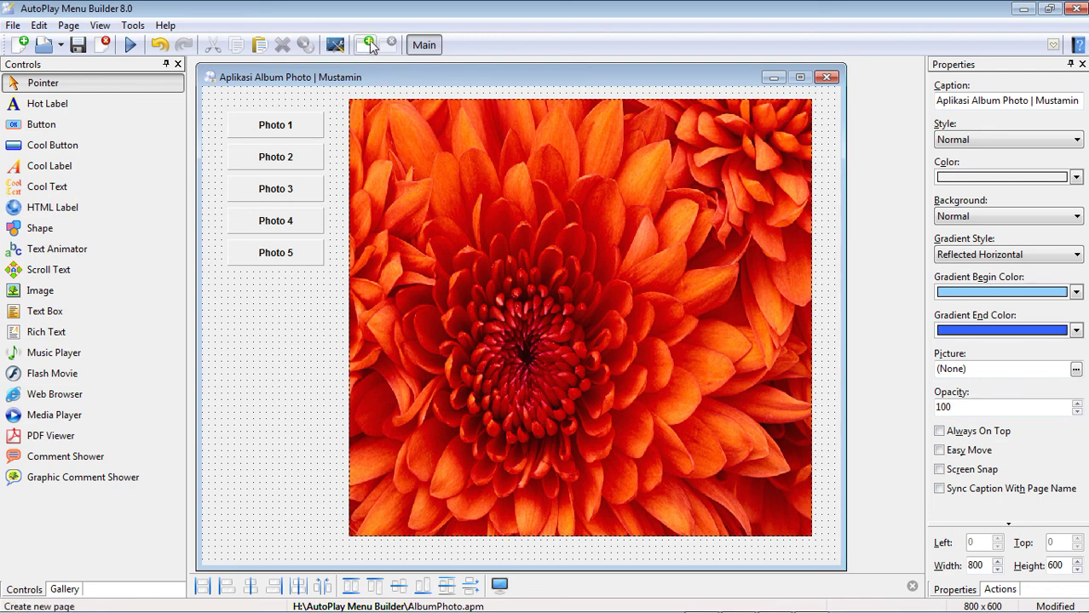
Add two new pages named H2 and H3.
click(369, 44)
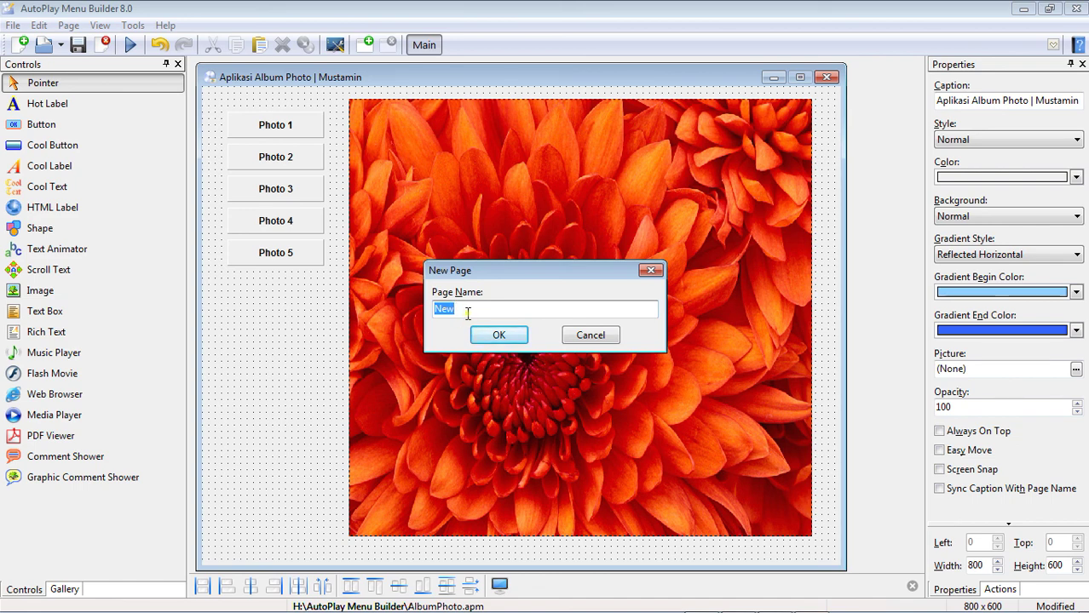
text(H2)
click(498, 335)
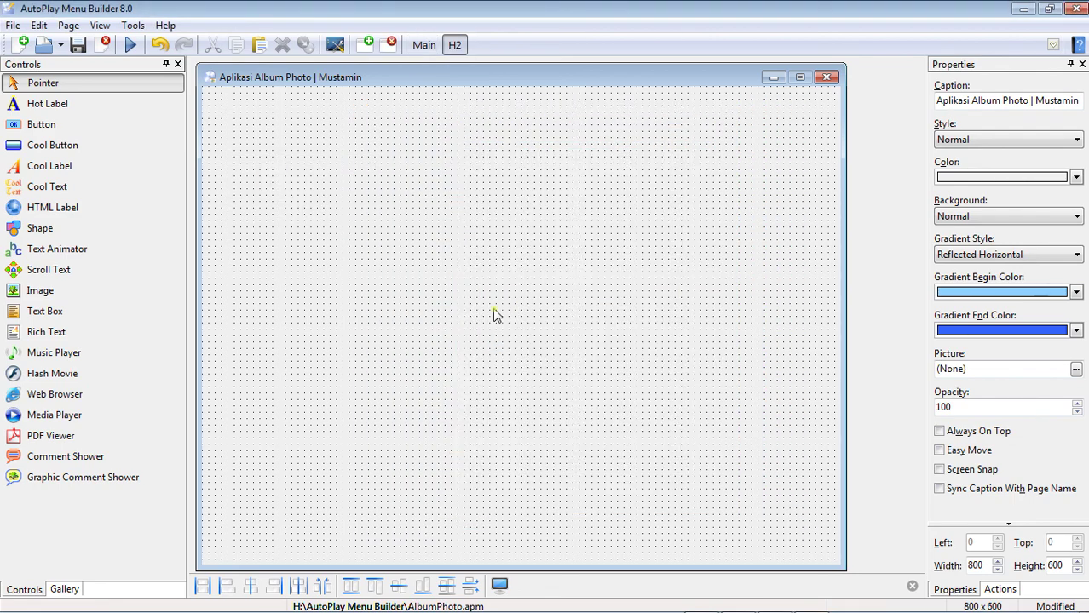
click(368, 46)
text(H3)
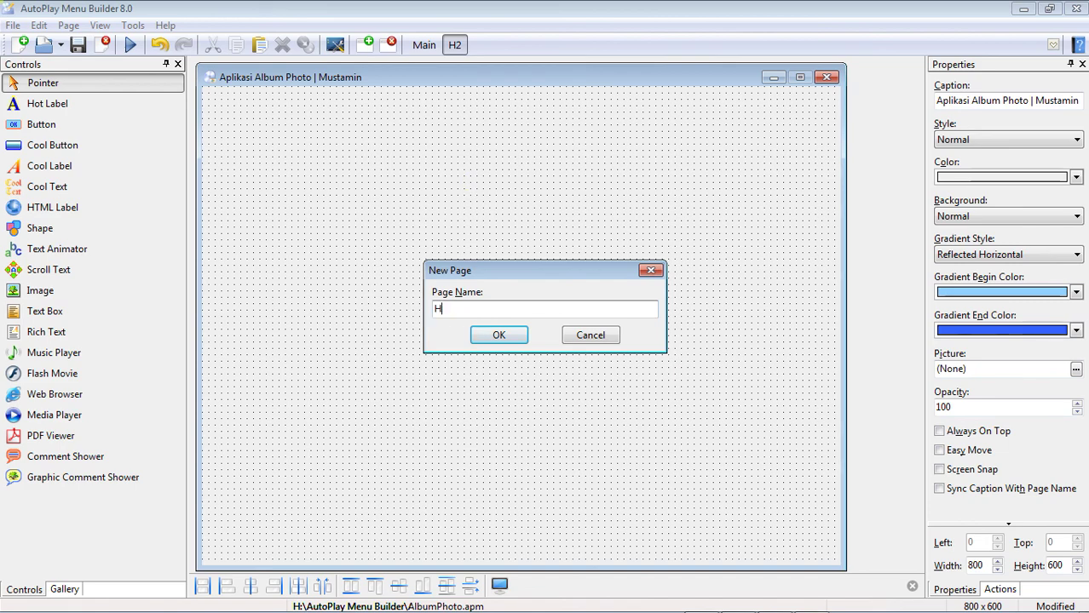
click(509, 341)
Add two more pages named H4 and H5.
click(370, 50)
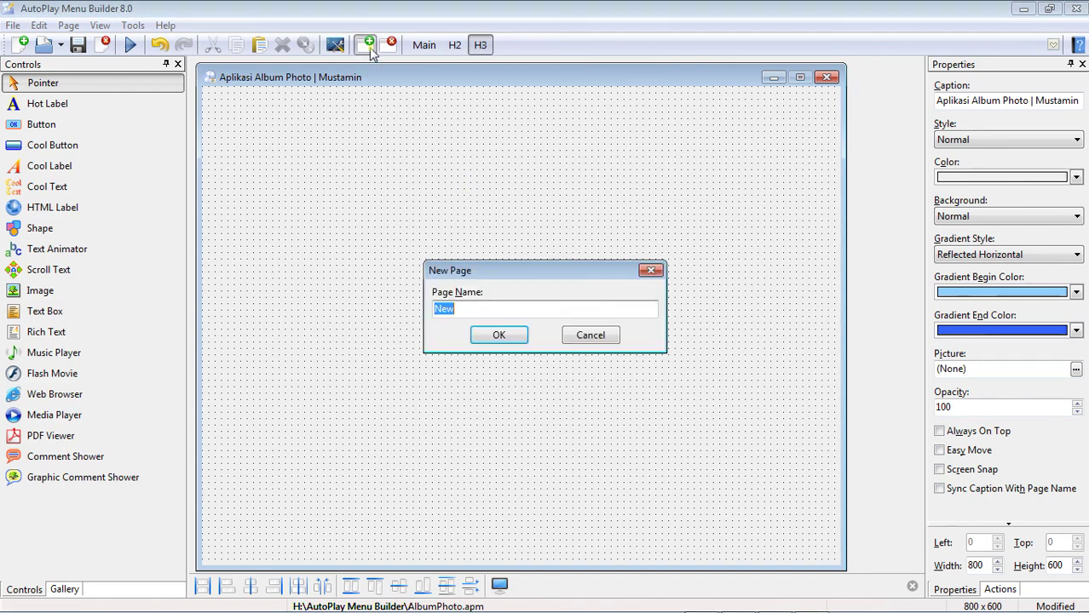
text(H4)
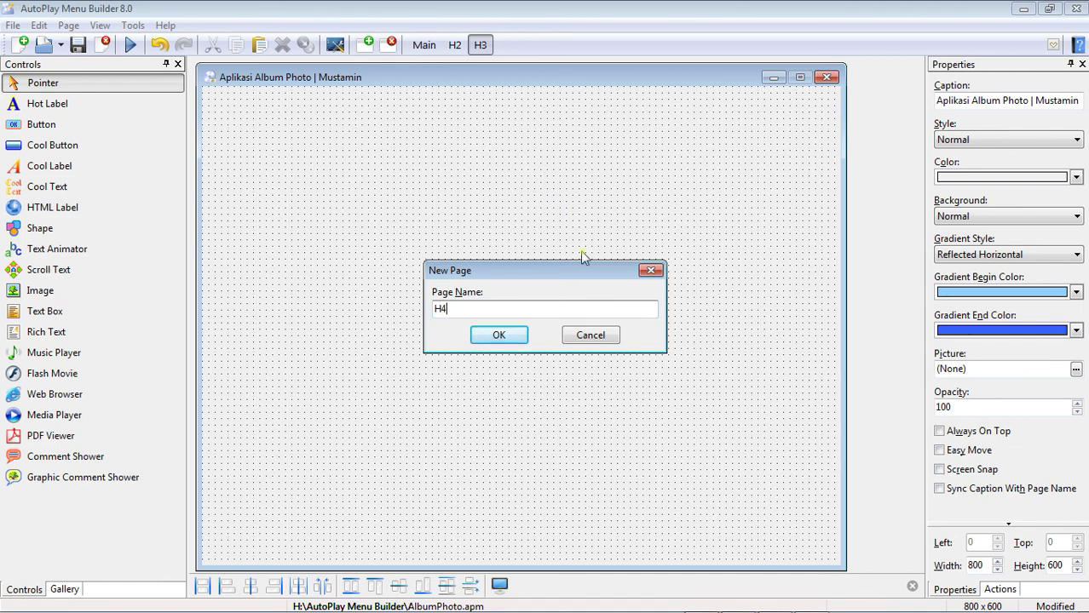
click(502, 335)
click(367, 45)
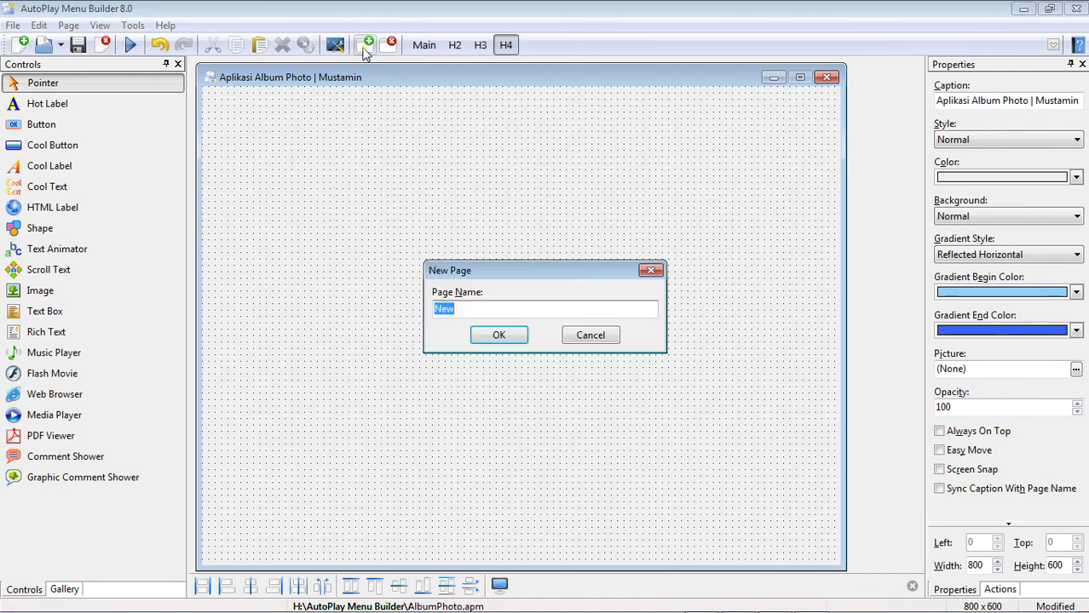
text(H5)
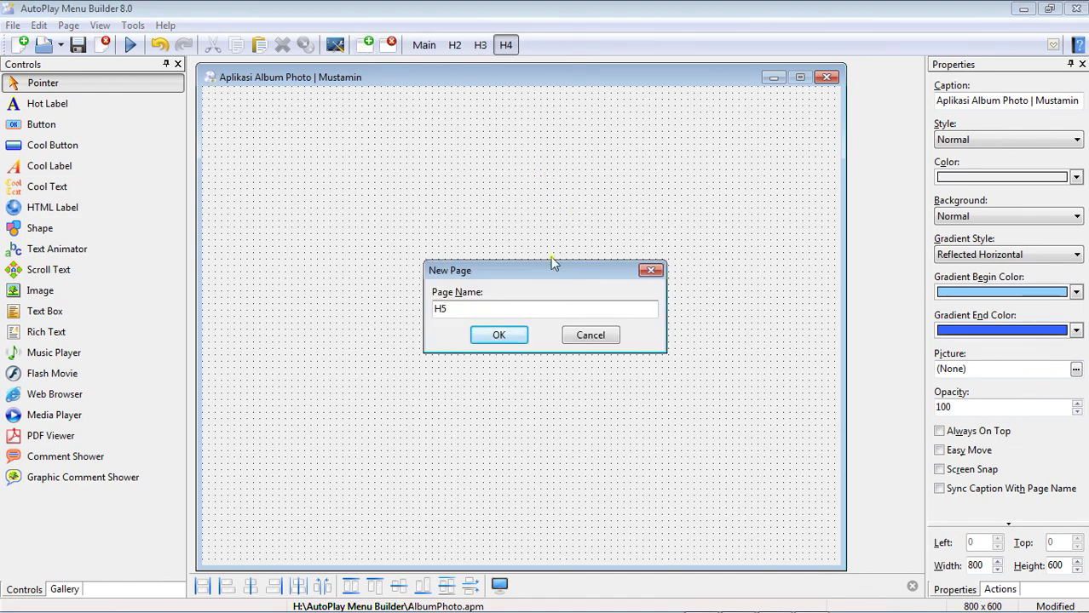
click(514, 339)
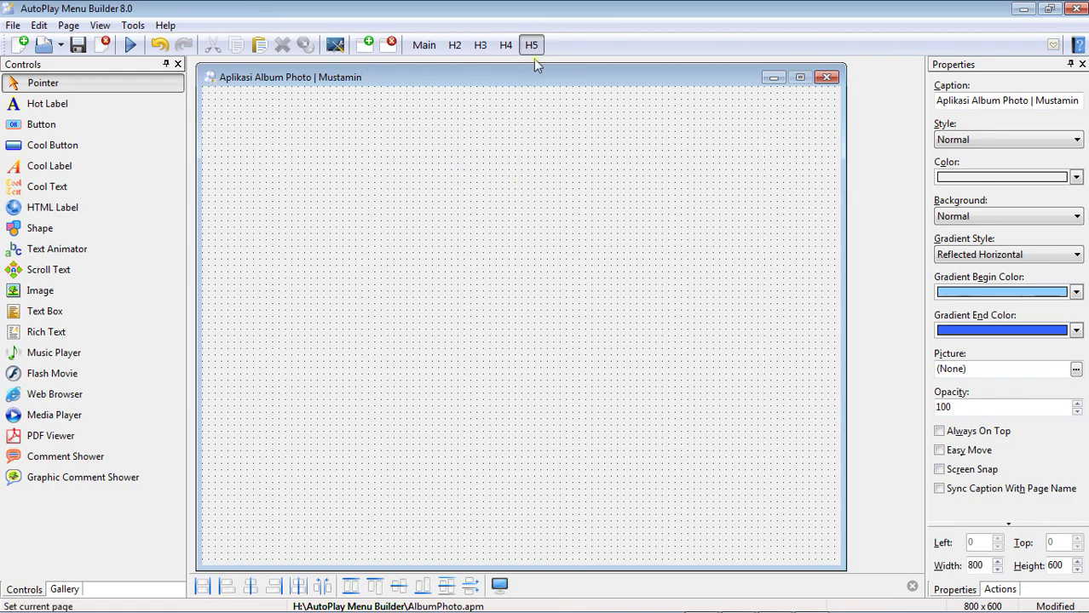
Look through pages H4, H3 and H2, and return to the Main page to check its photo buttons.
click(505, 47)
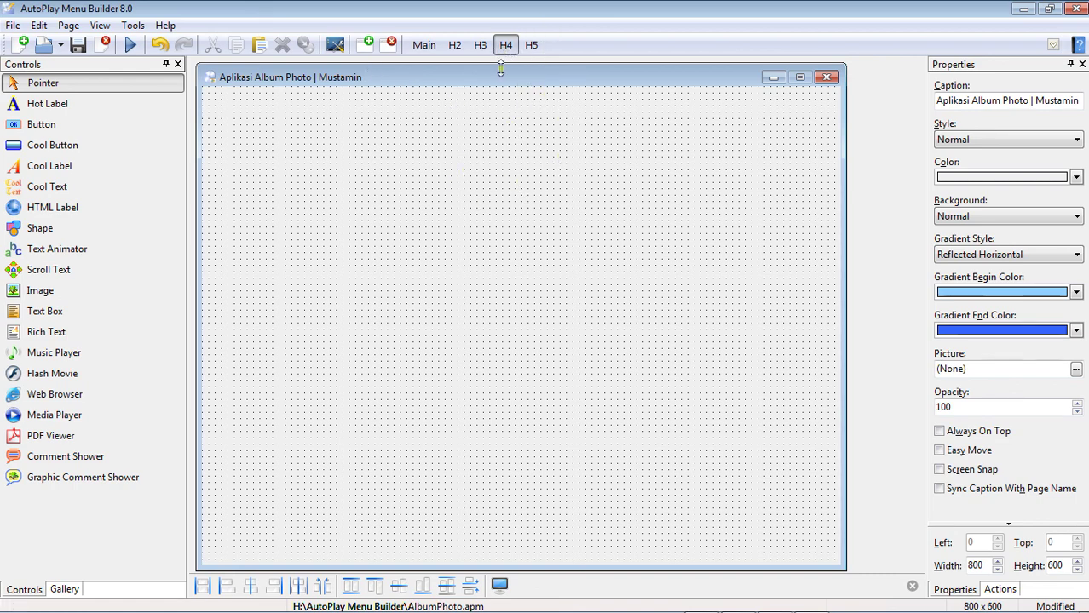
click(480, 47)
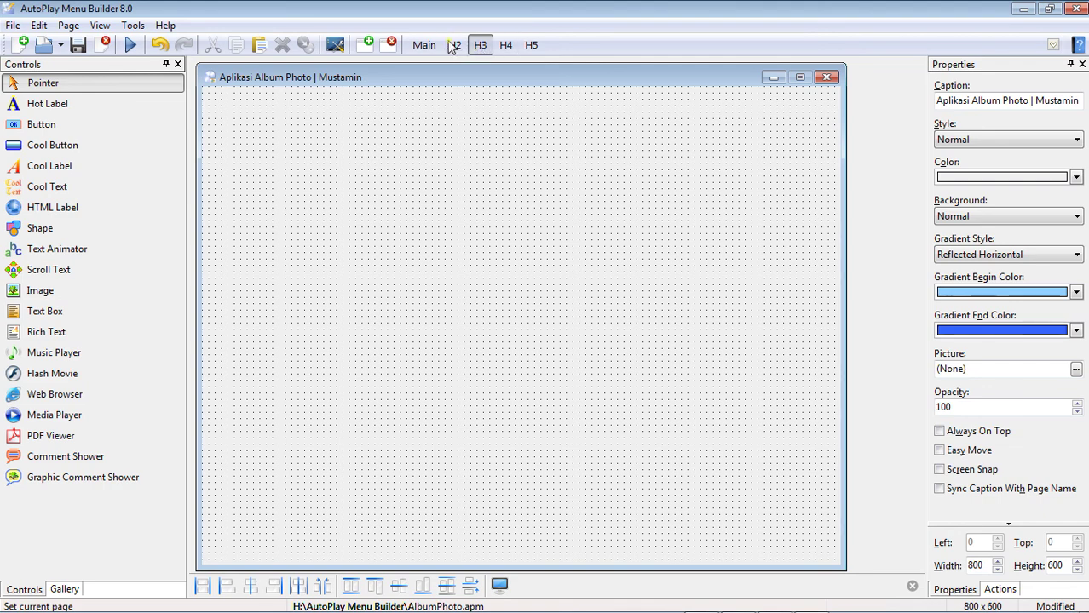
click(455, 47)
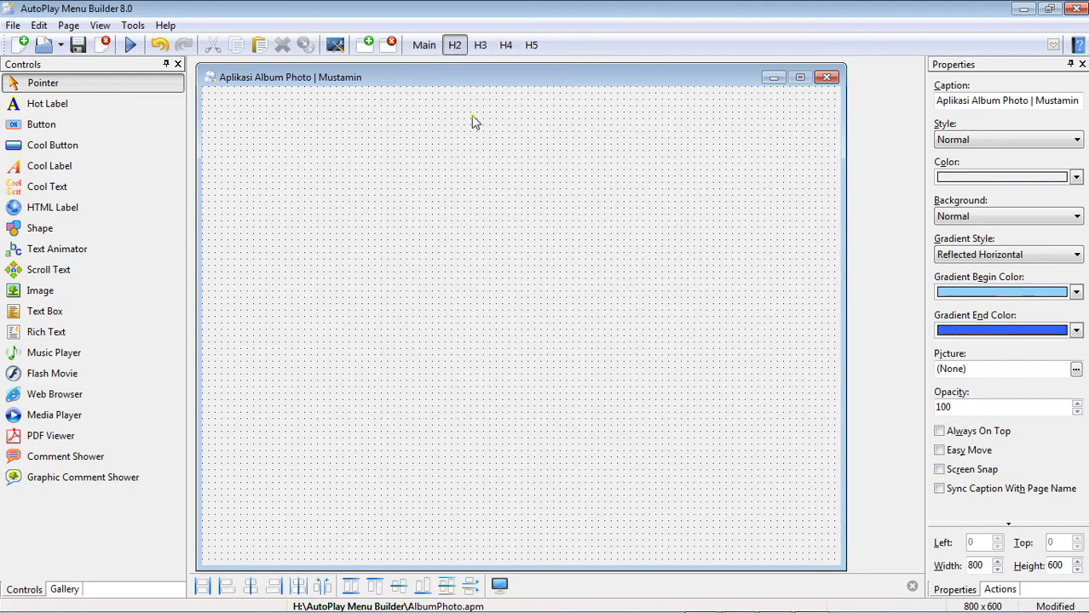
click(426, 47)
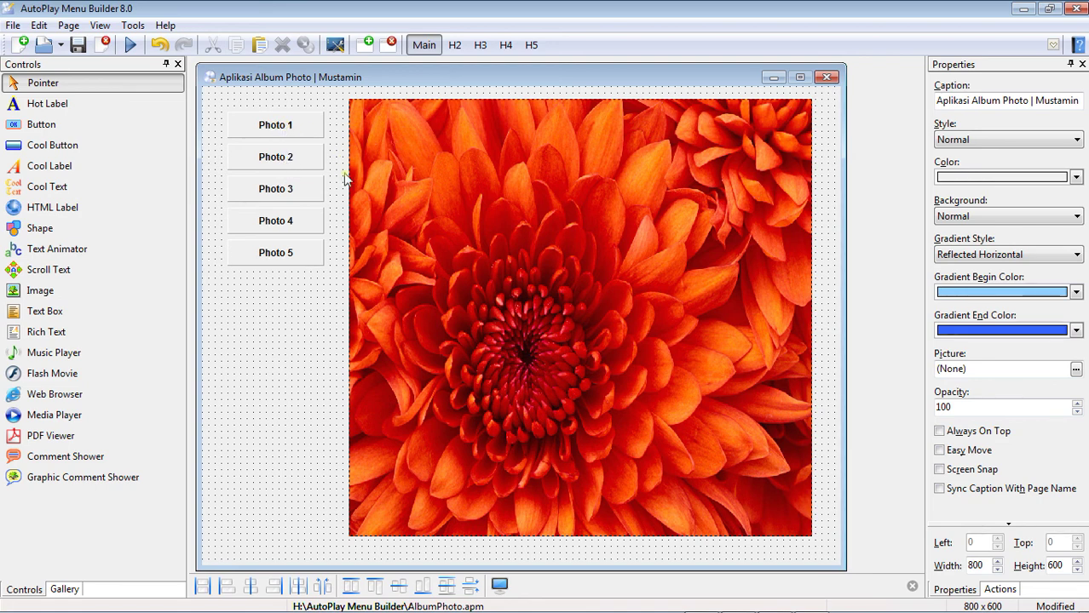
click(280, 161)
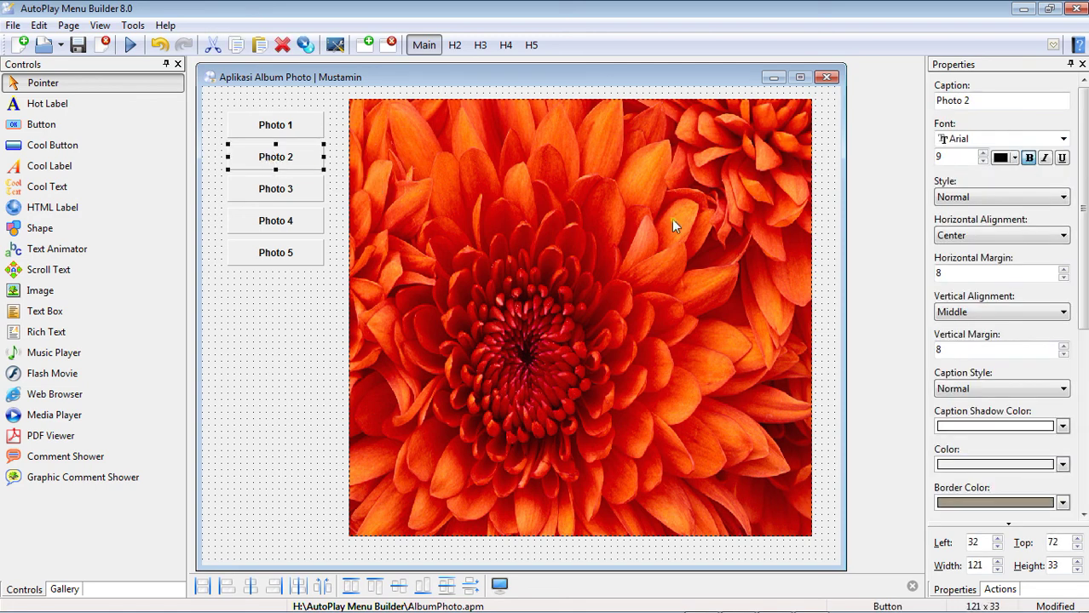
click(309, 290)
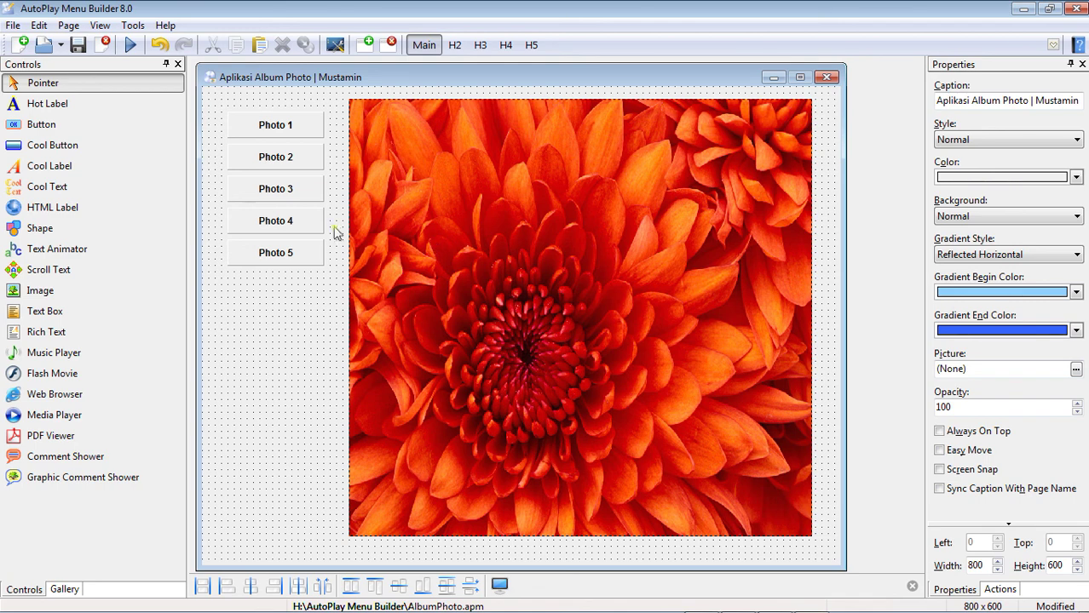
Select the Photo 1 button on the Main page, leaving its picture unset.
click(302, 132)
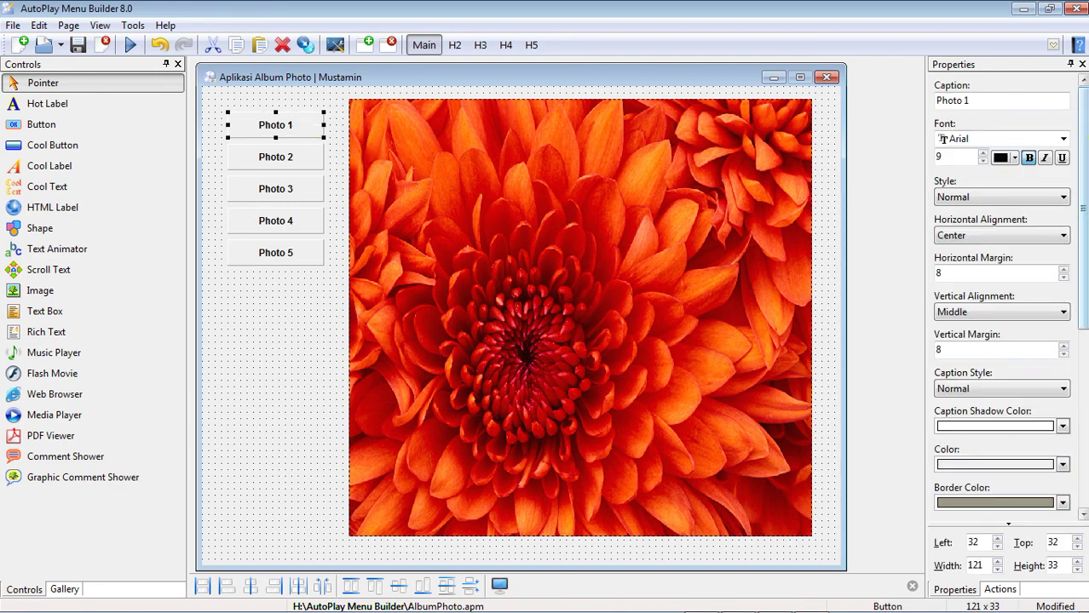
click(1086, 162)
double_click(288, 127)
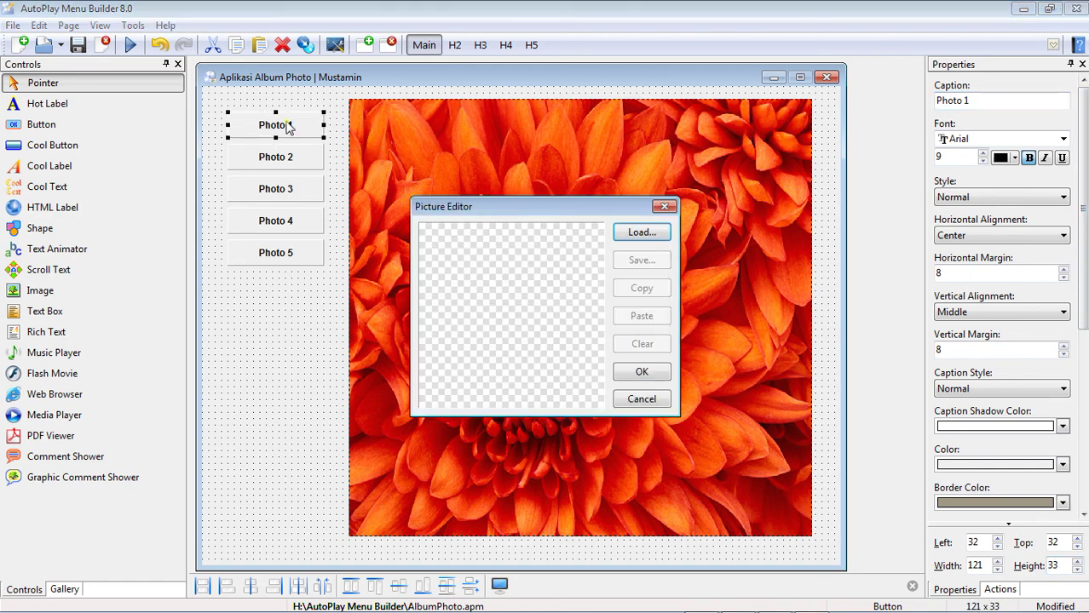
click(665, 207)
drag(995, 66, 938, 78)
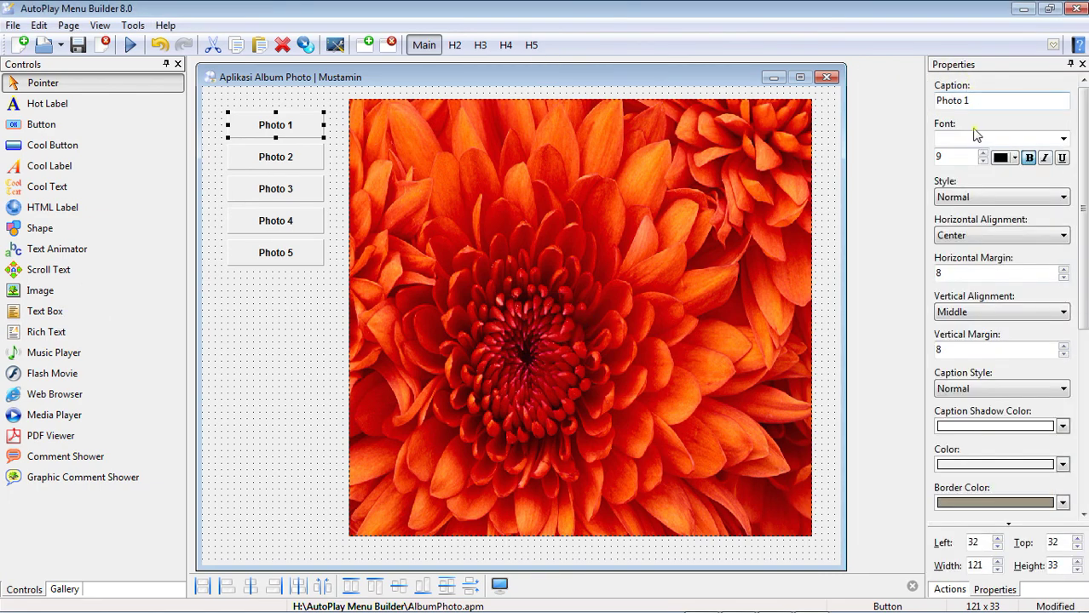
drag(1014, 73, 950, 126)
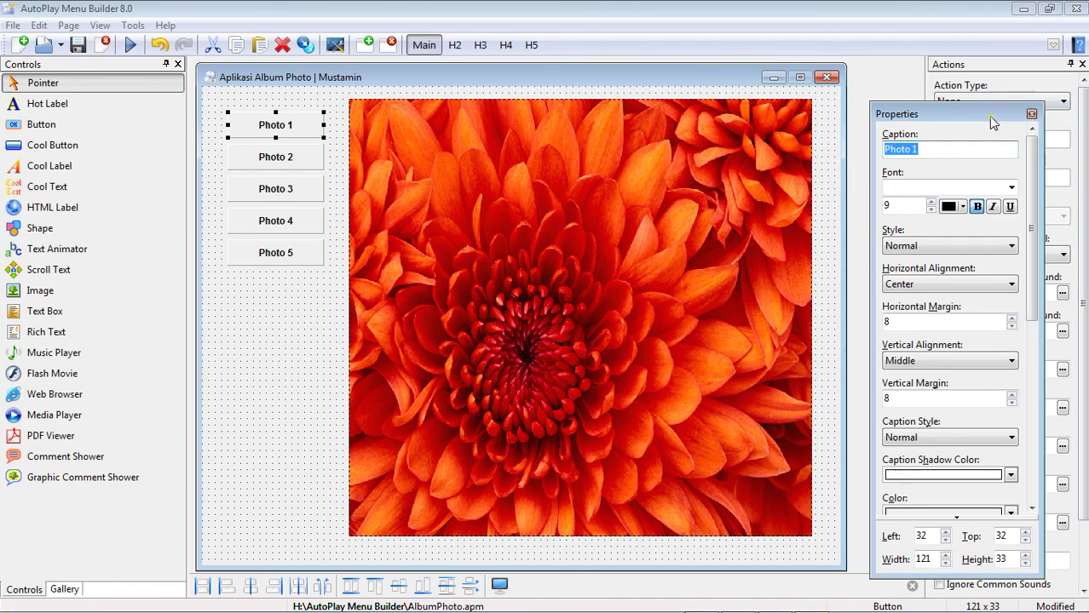
drag(972, 122, 179, 88)
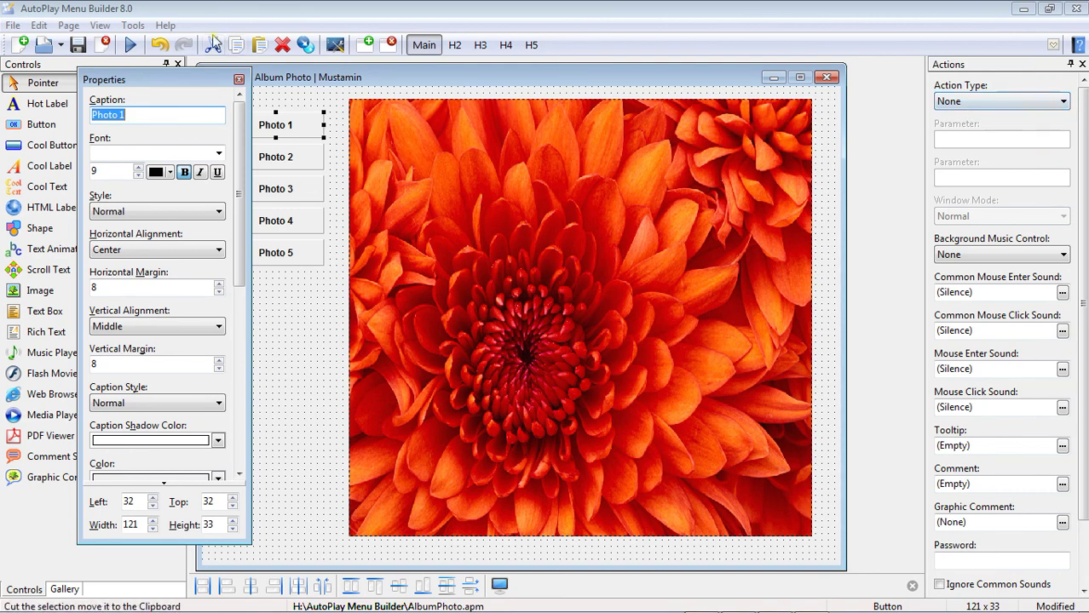
click(156, 78)
double_click(156, 78)
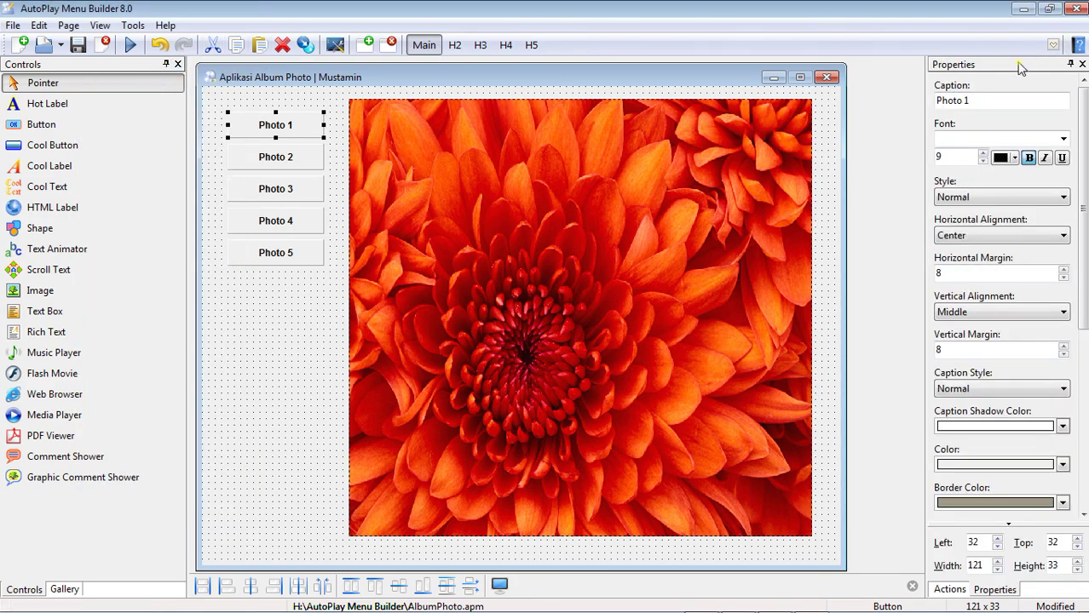
Widen the docked panel area slightly and float the Properties panel over the page to expose the Actions settings.
drag(1085, 220, 1085, 403)
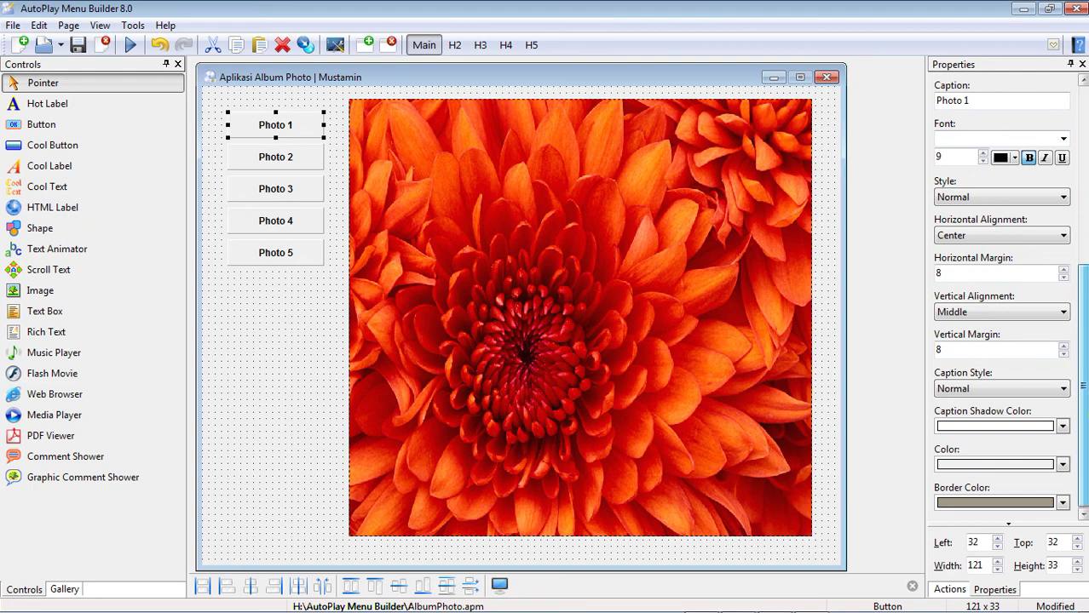
click(1083, 106)
mouse_move(924, 111)
mouse_down()
mouse_move(874, 118)
mouse_move(908, 117)
mouse_up()
drag(937, 65, 809, 93)
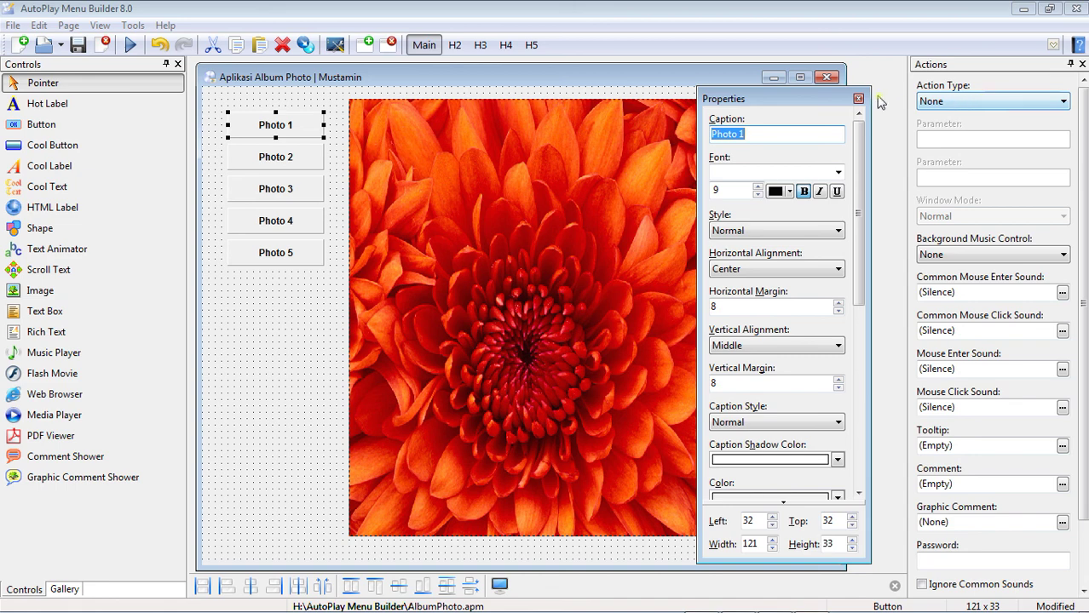
Close the floating Properties panel, leaving the Photo 1 button's action type unset.
click(1064, 101)
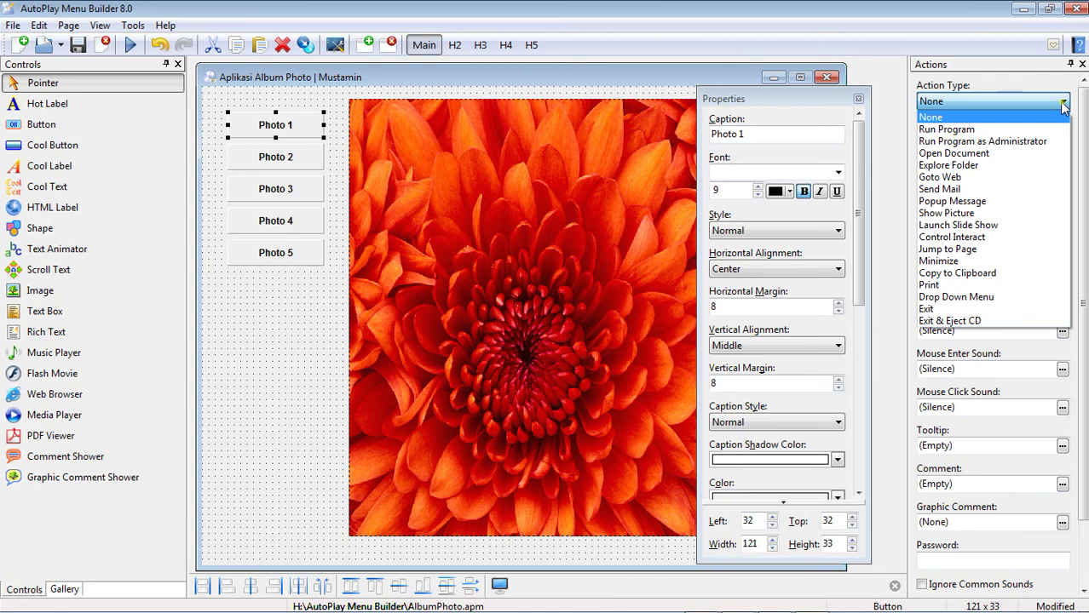
click(858, 99)
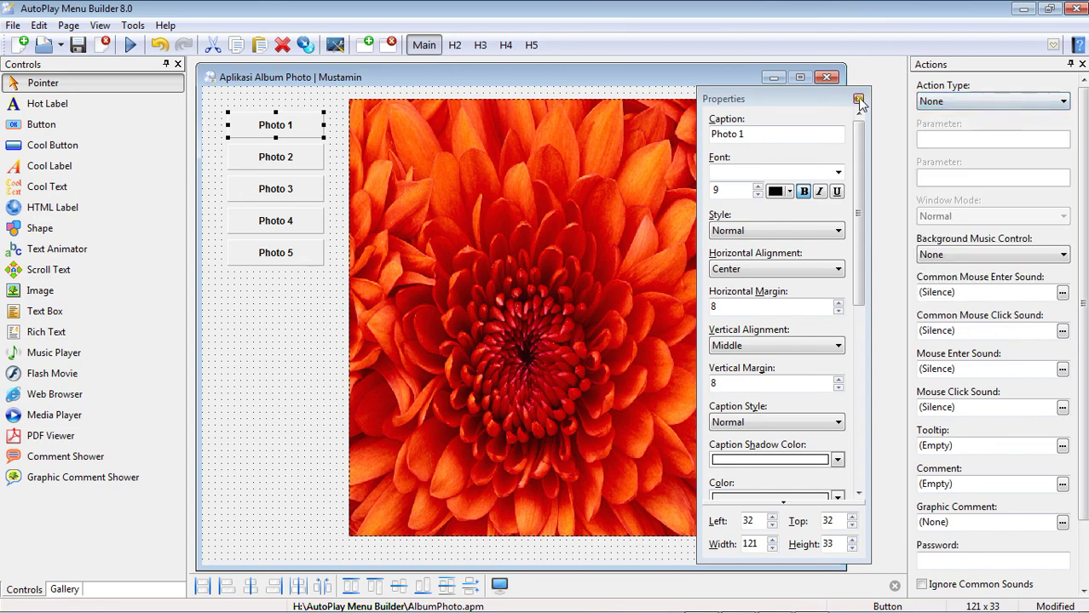
click(858, 100)
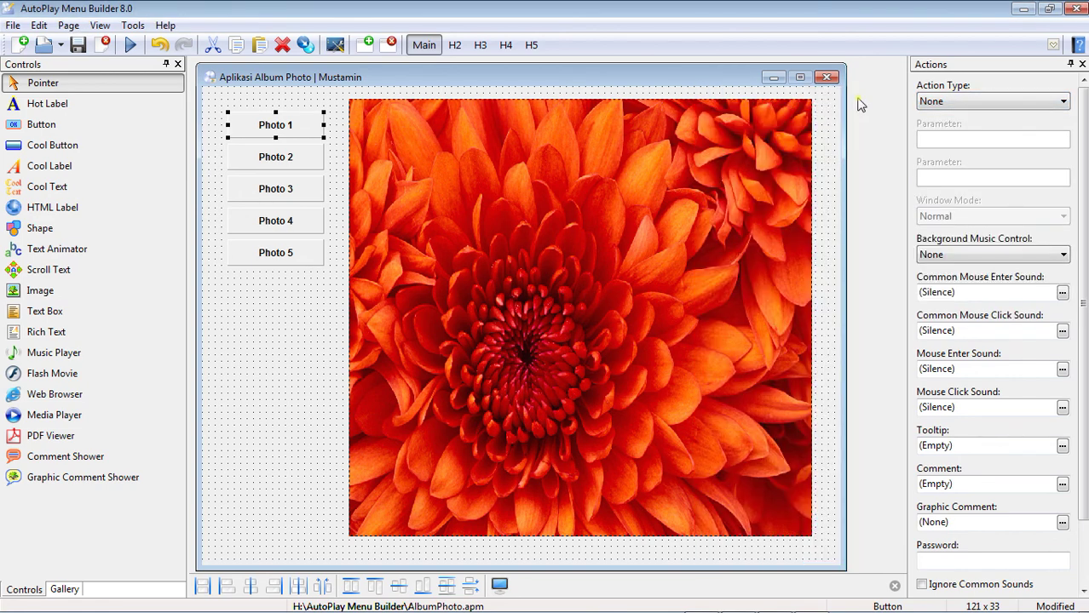
click(105, 27)
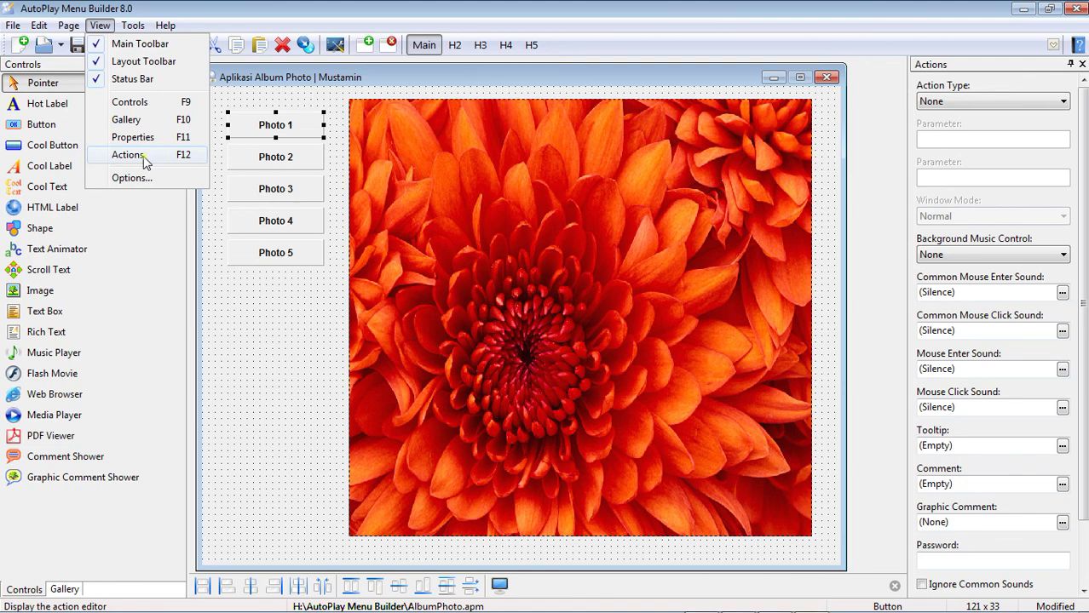
click(148, 103)
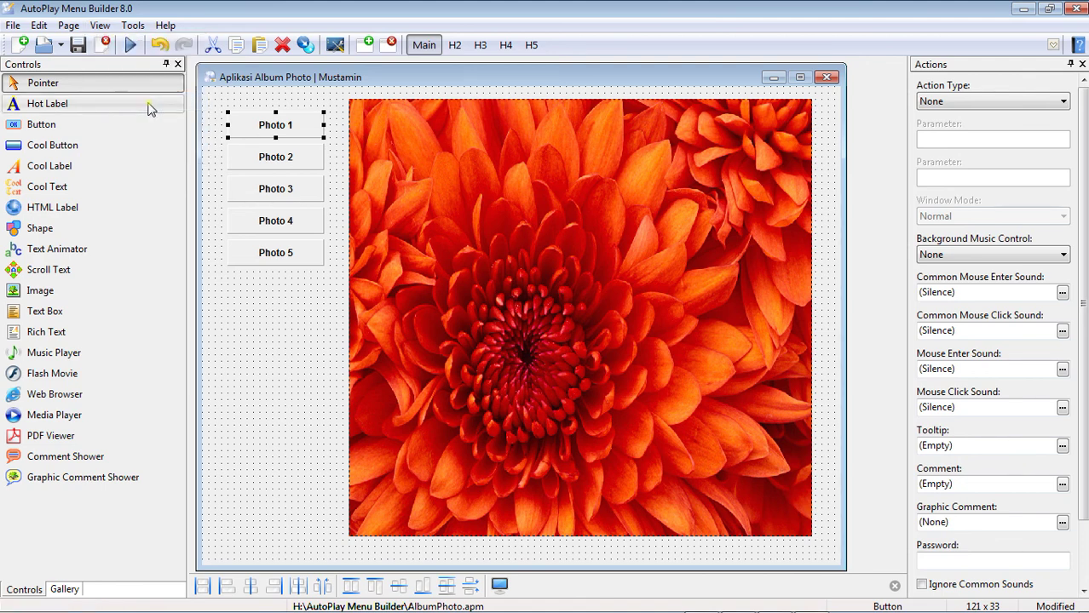
click(100, 24)
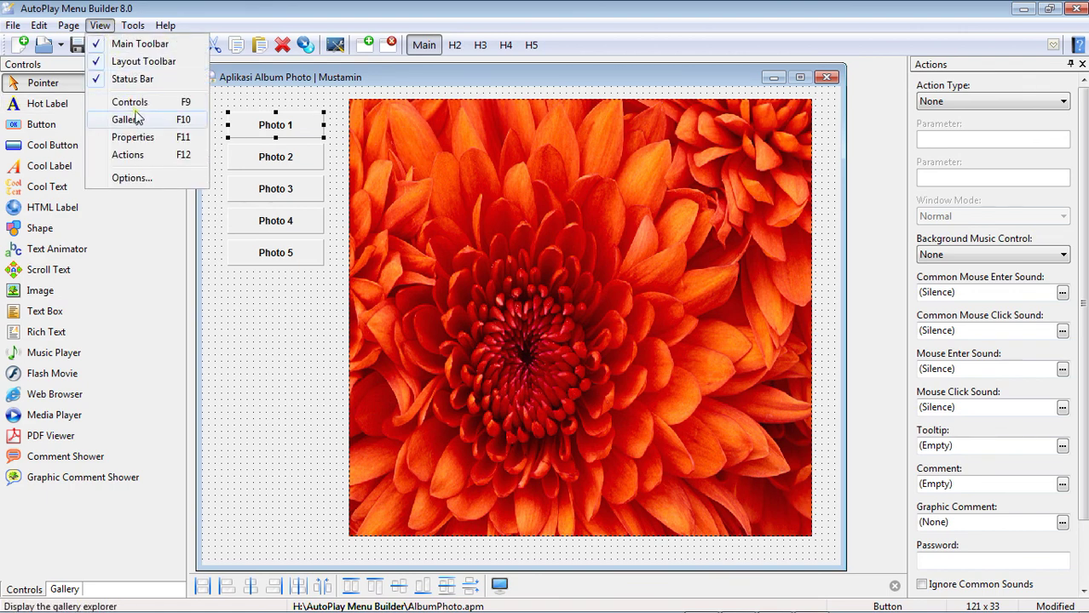
click(147, 179)
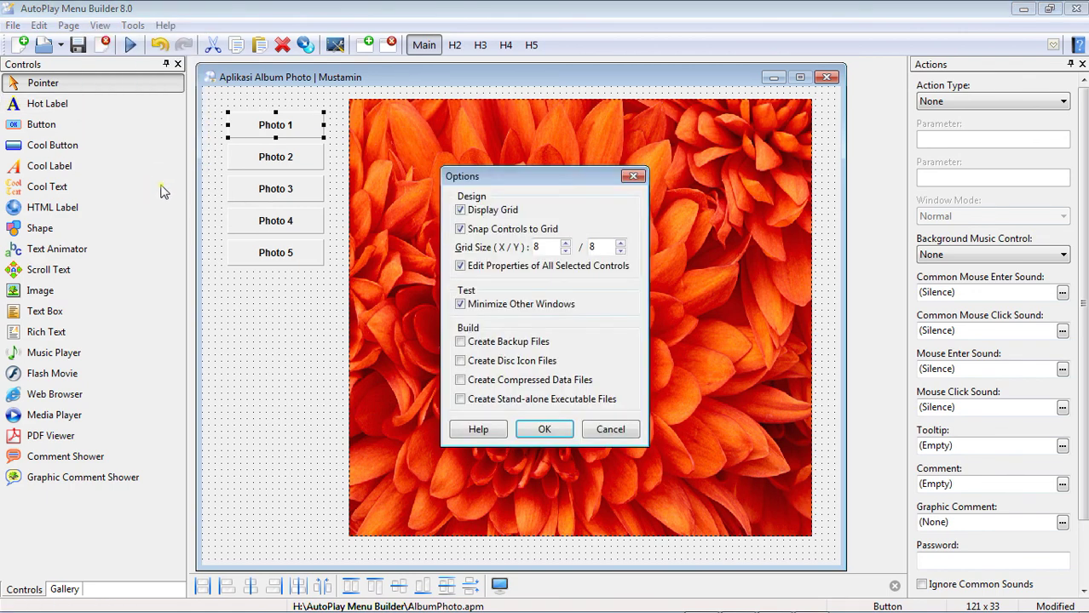
click(633, 175)
click(133, 25)
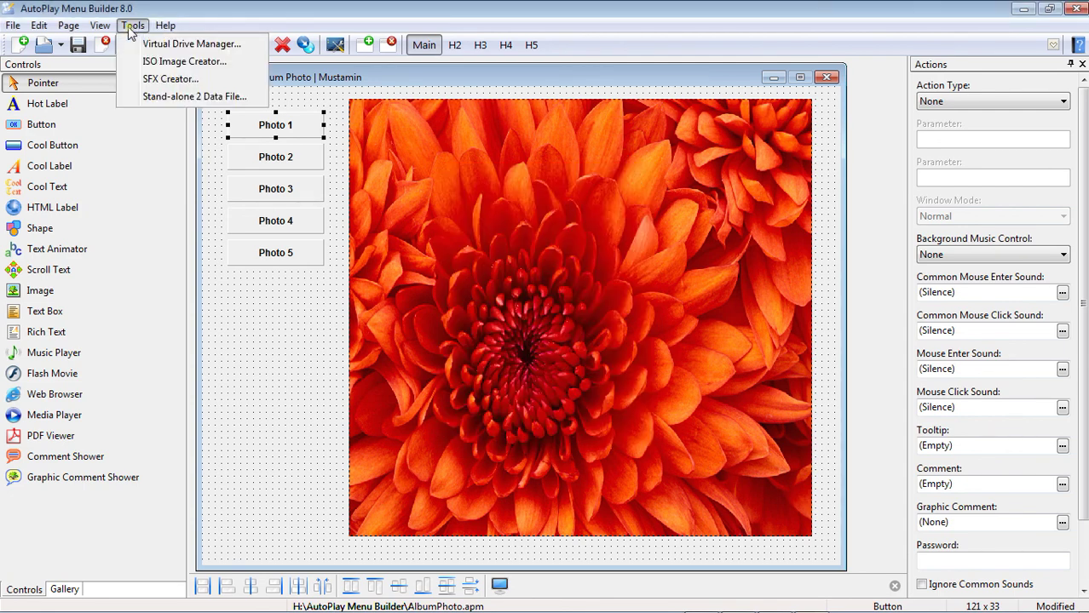
mouse_move(103, 27)
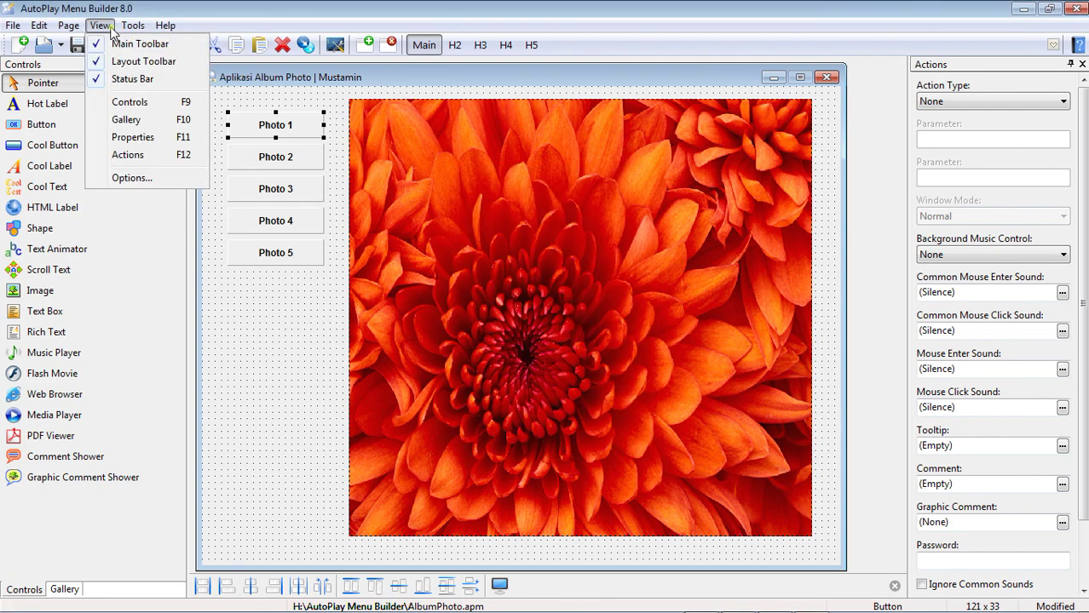
click(171, 104)
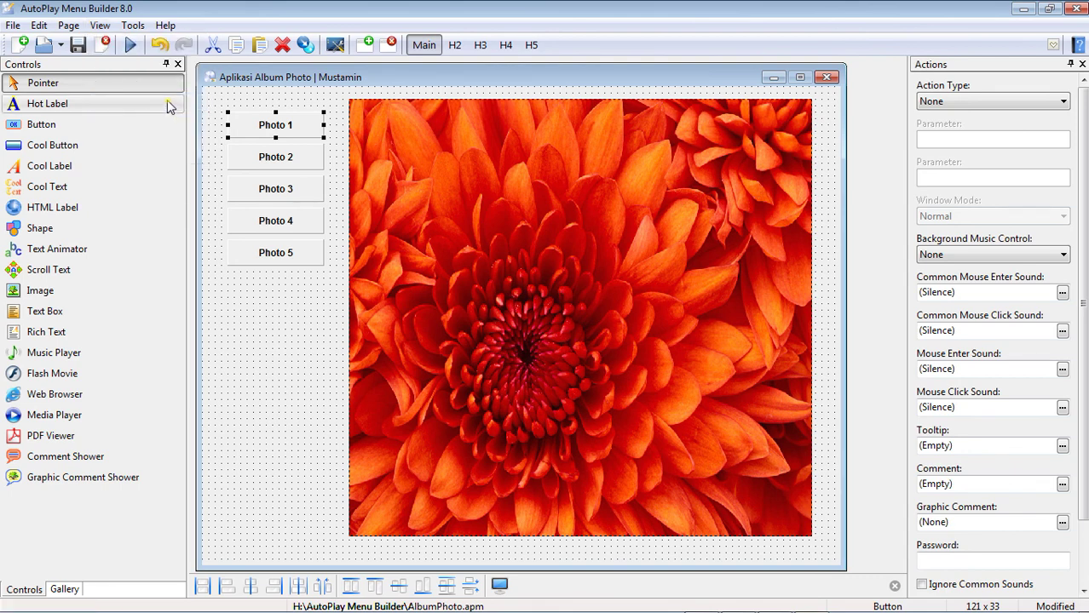
click(134, 27)
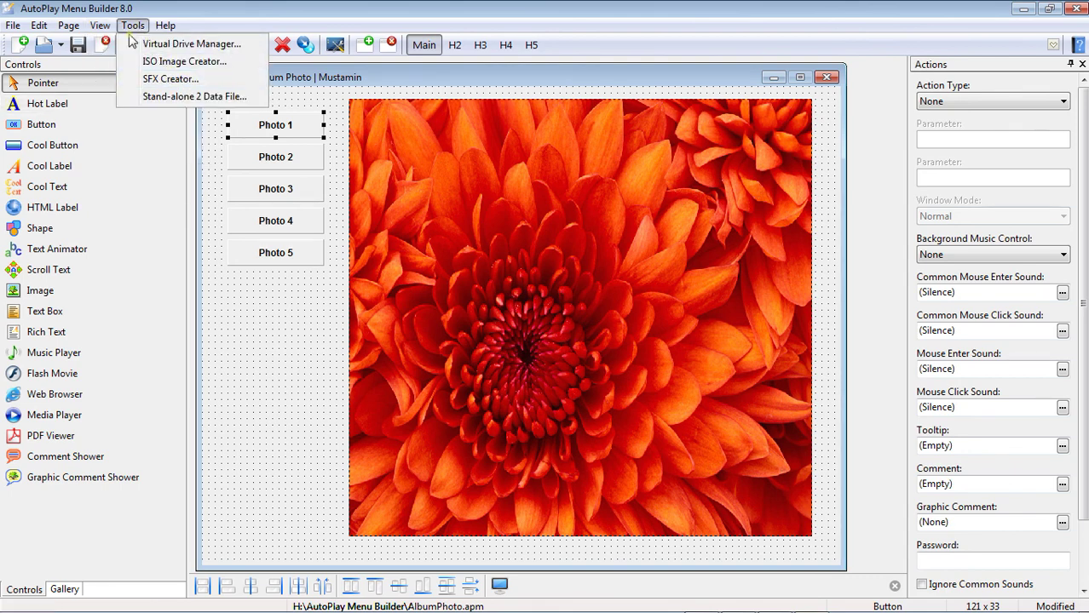
mouse_move(100, 25)
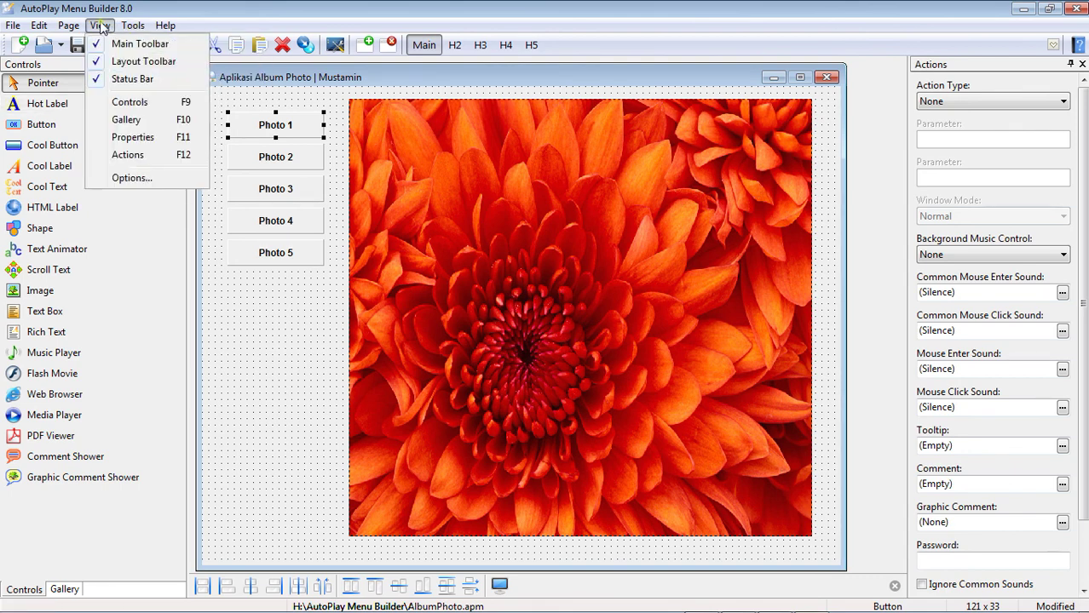
Show the Properties panel for the Photo 1 button, move it slightly up beside the Actions settings, and hide it again.
click(146, 140)
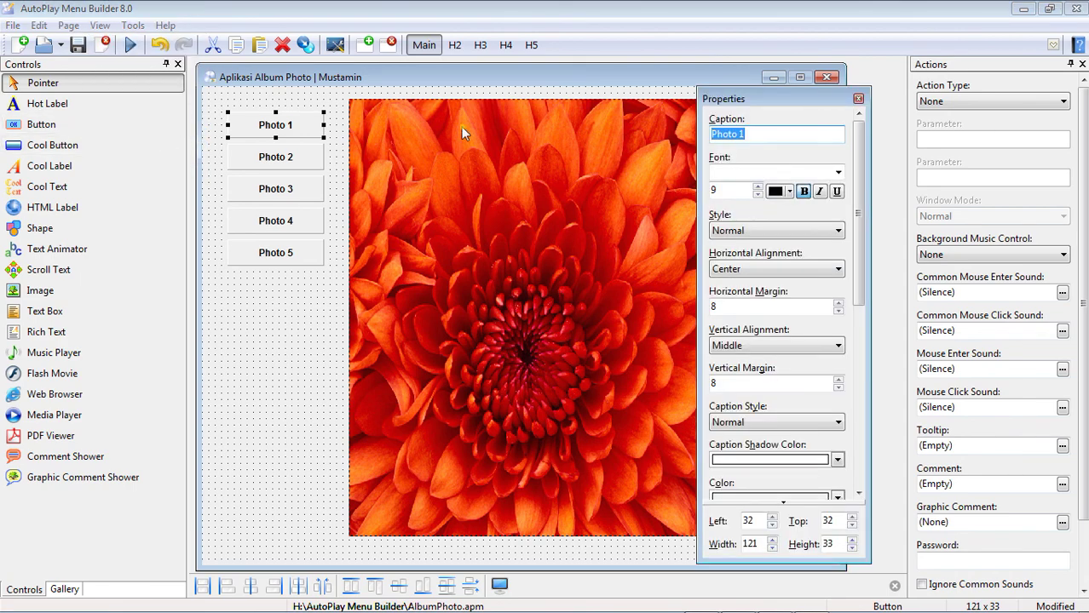
drag(823, 99, 846, 69)
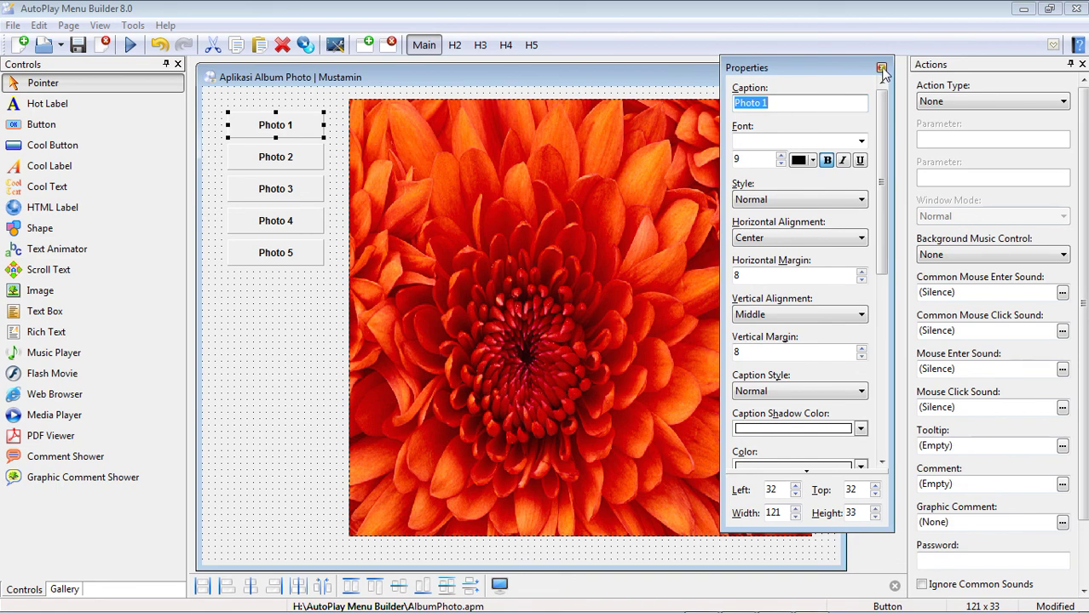
click(881, 68)
click(104, 27)
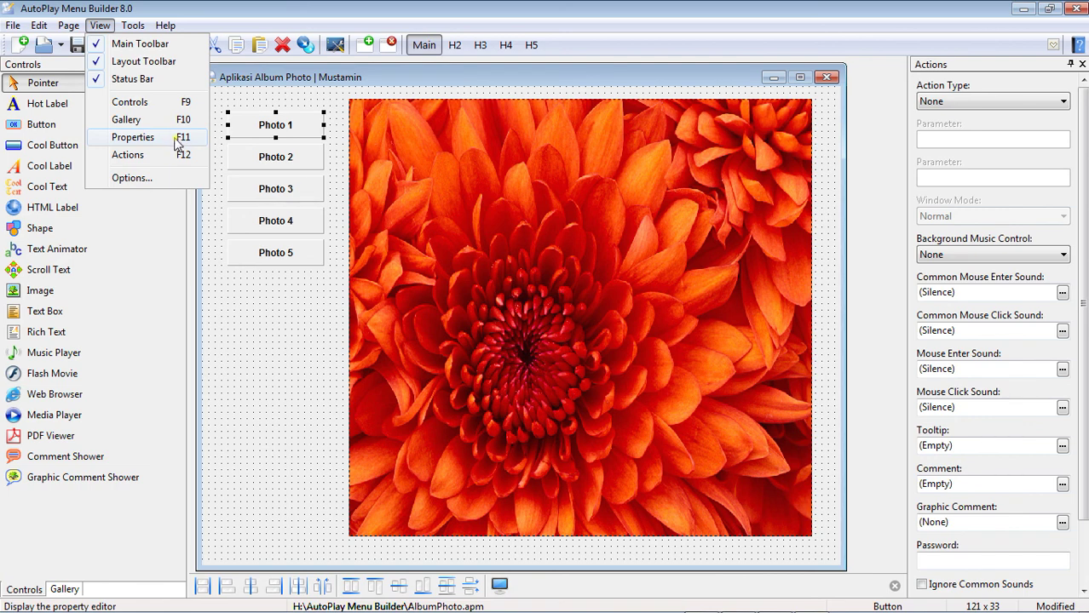
click(133, 137)
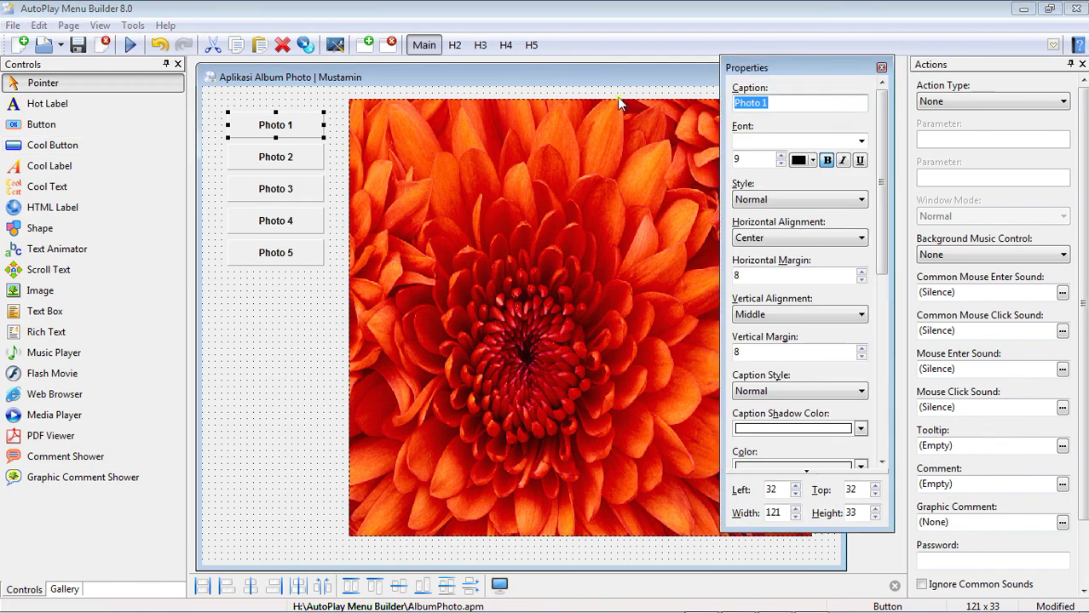
click(882, 68)
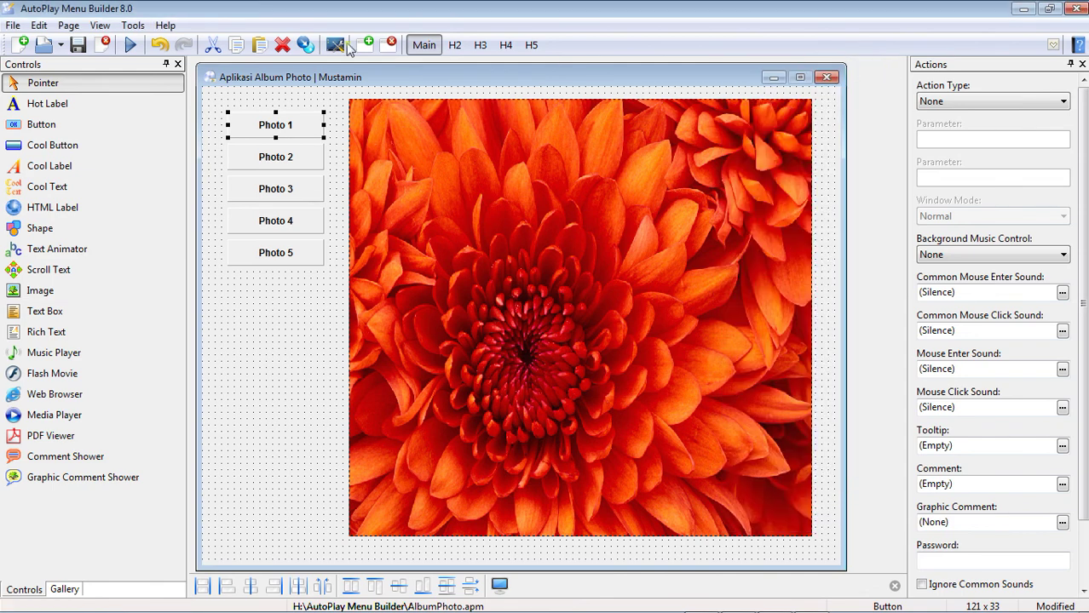
Hide and restore the Actions panel, and briefly show the Properties panel before closing it.
click(100, 26)
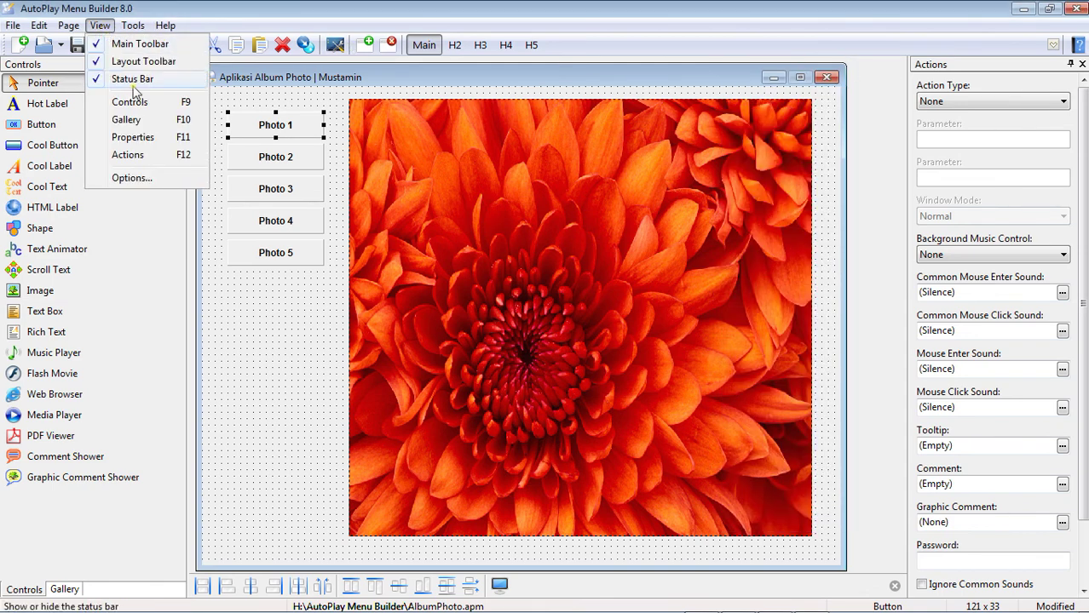
click(154, 156)
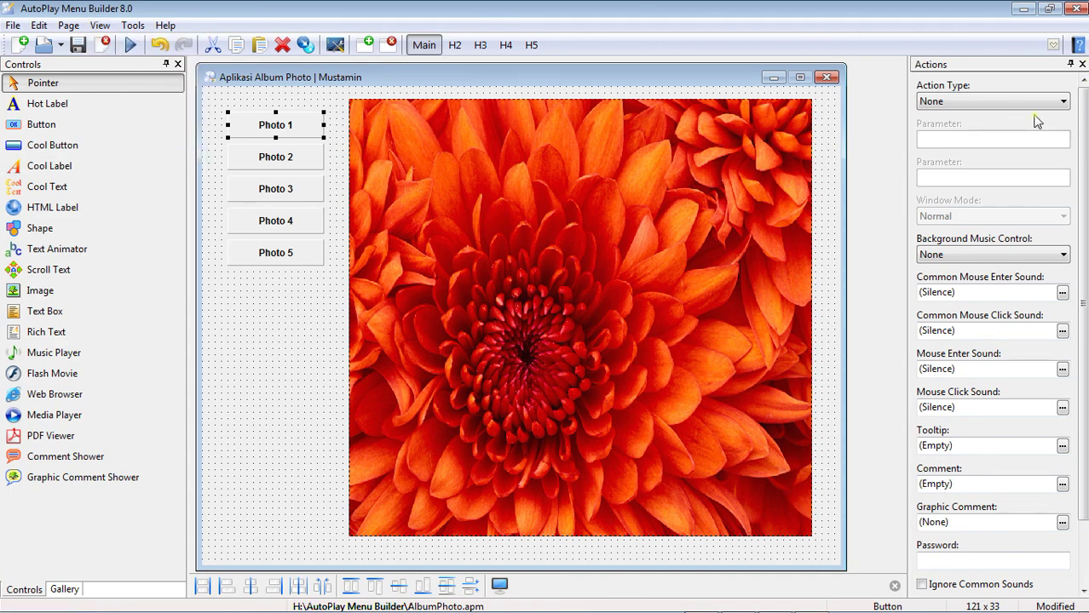
click(1082, 65)
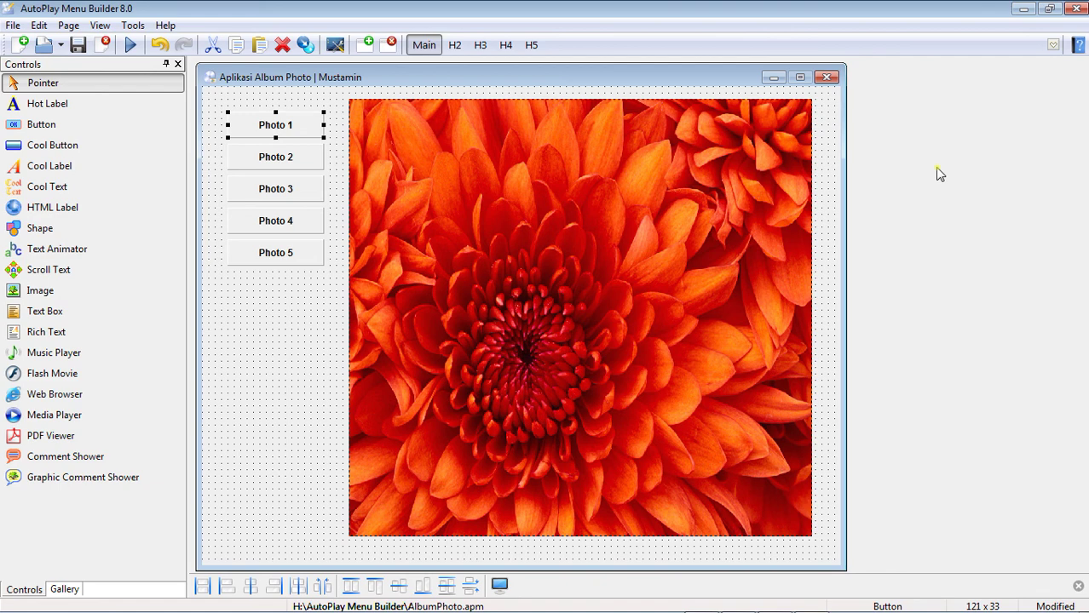
key(F12)
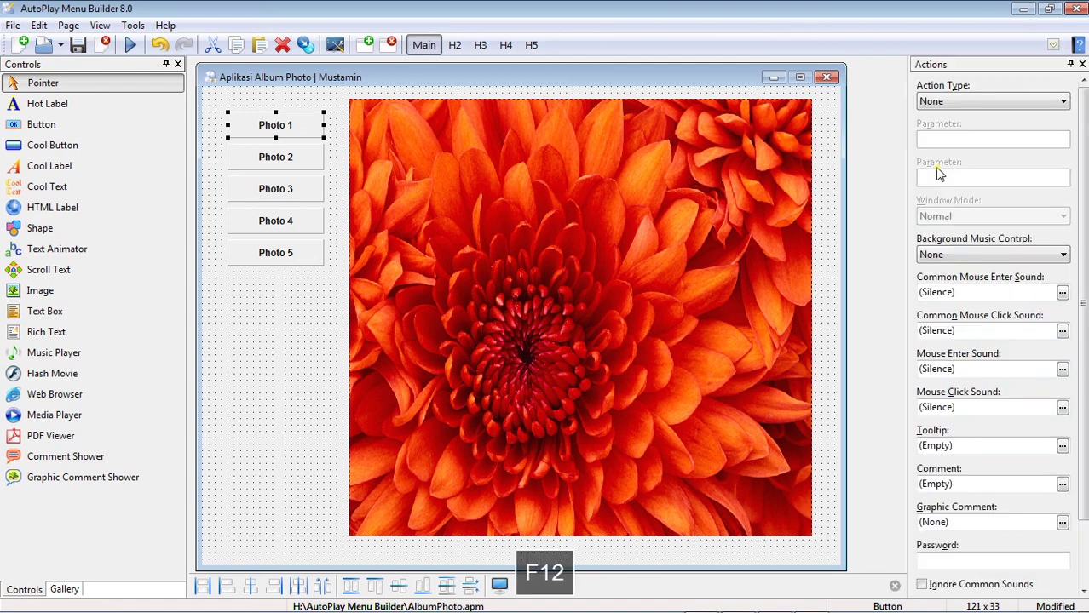
key(F11)
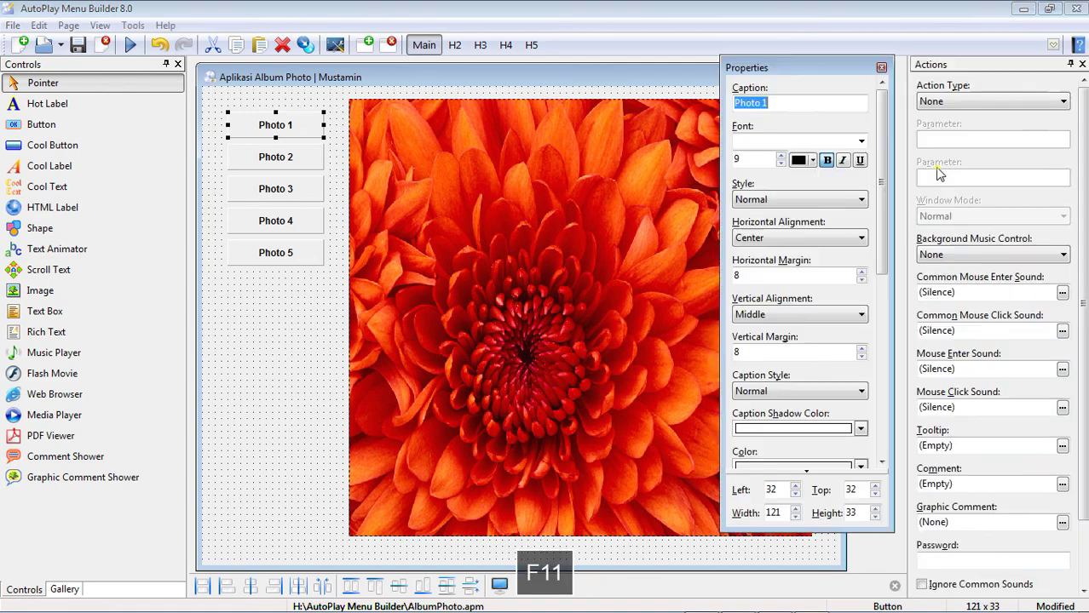
key(F12)
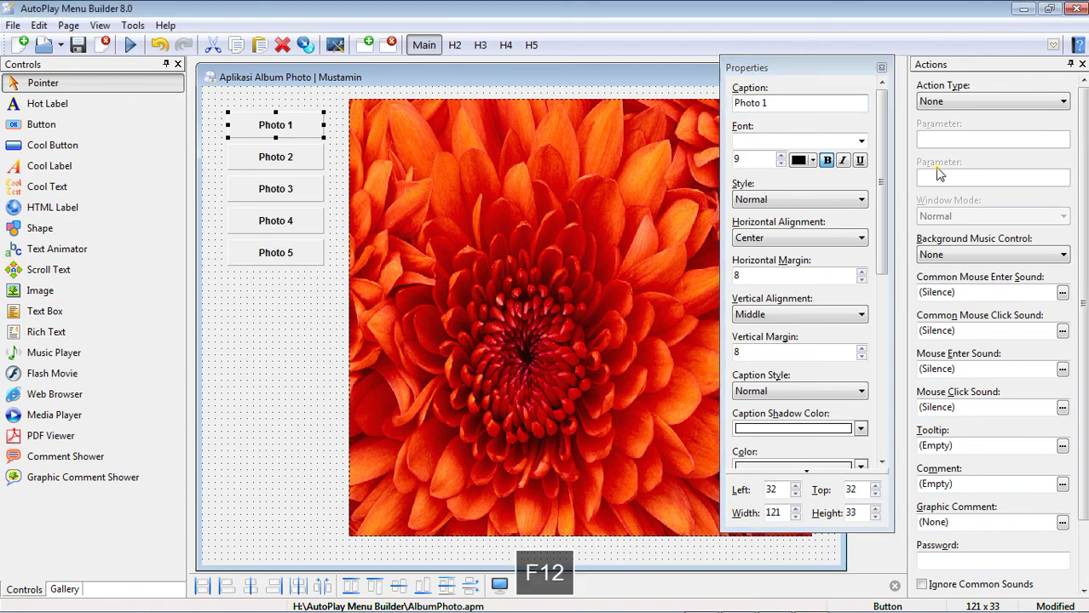
click(881, 68)
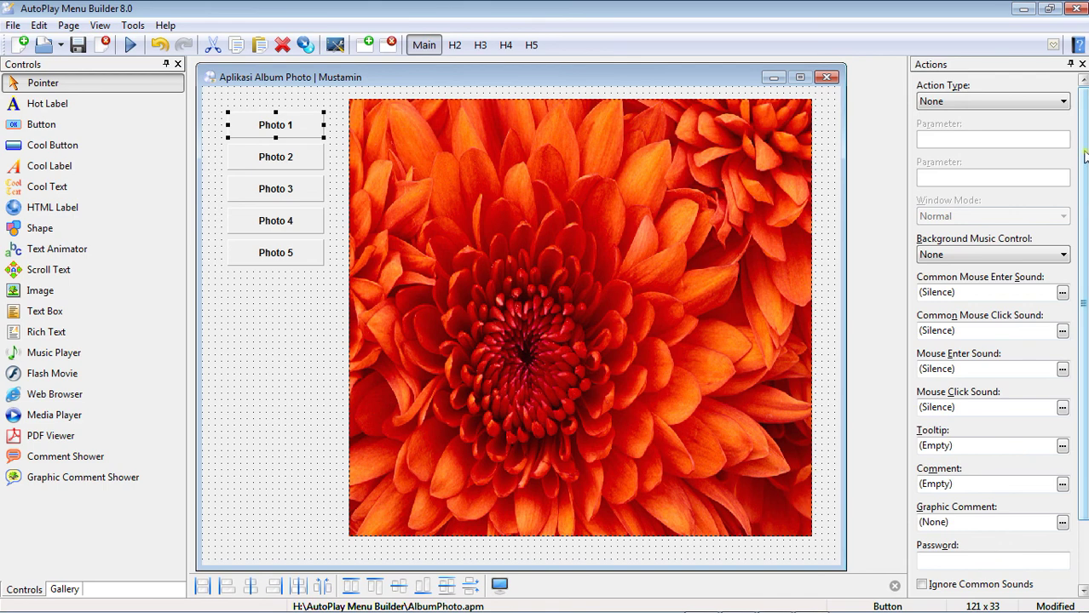
Set the Photo 1 button's action to Jump to Page with Main as the target page.
click(333, 315)
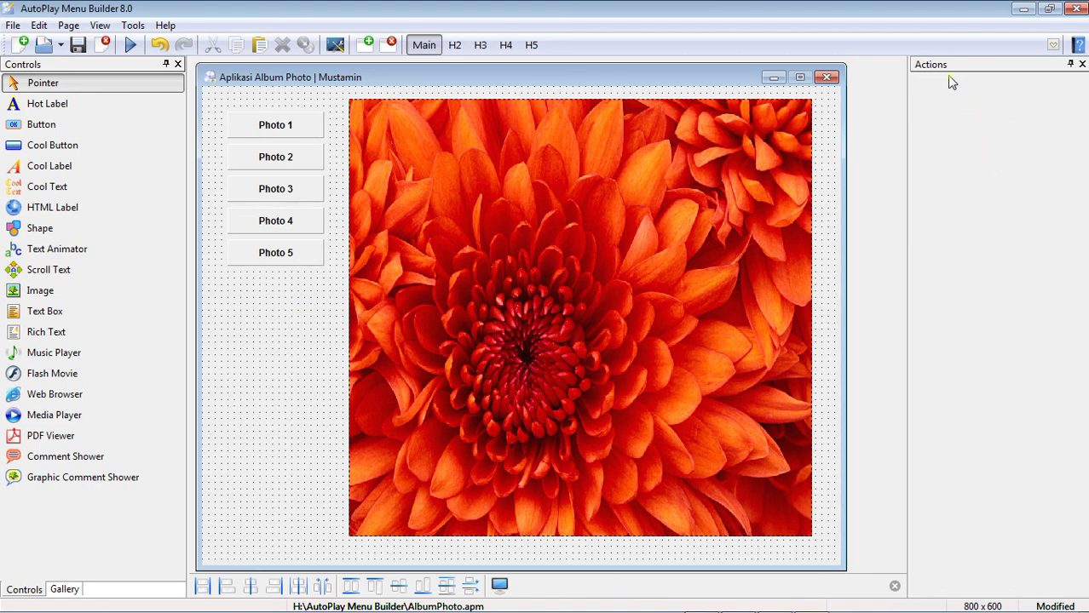
click(296, 128)
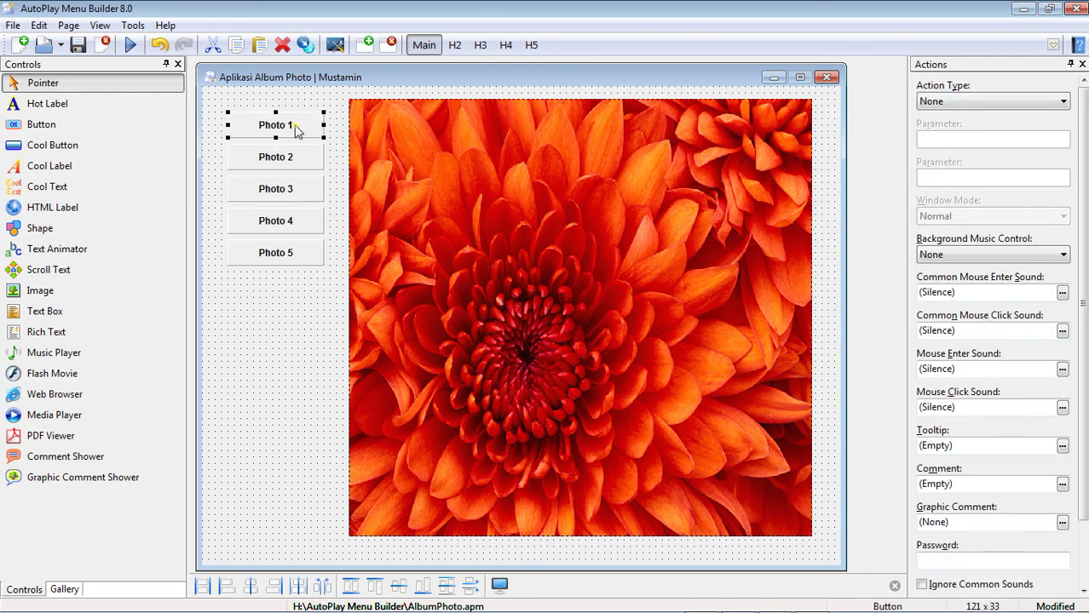
click(1063, 103)
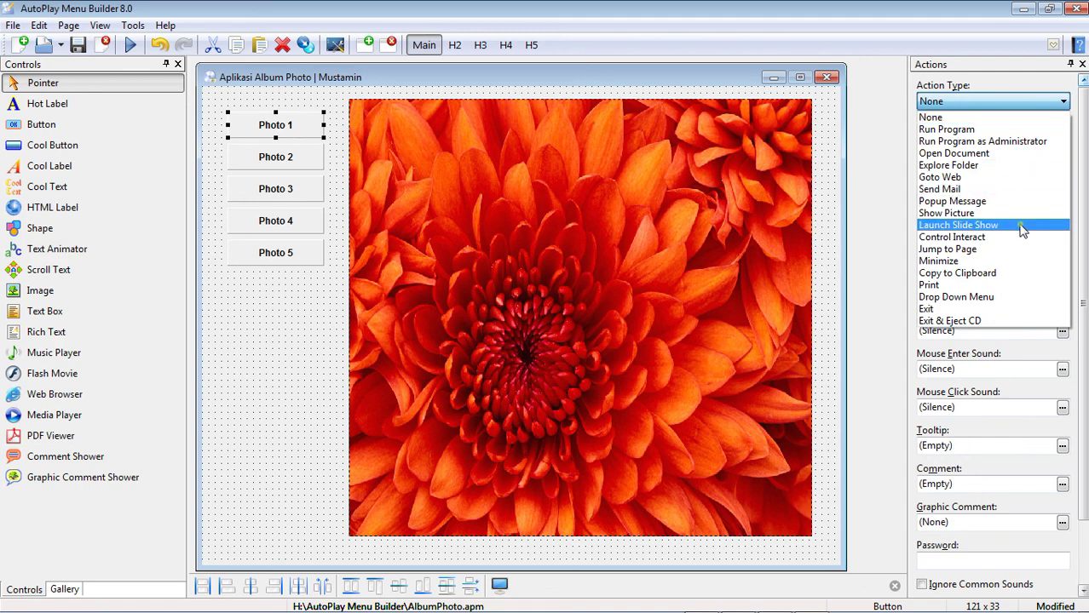
click(963, 256)
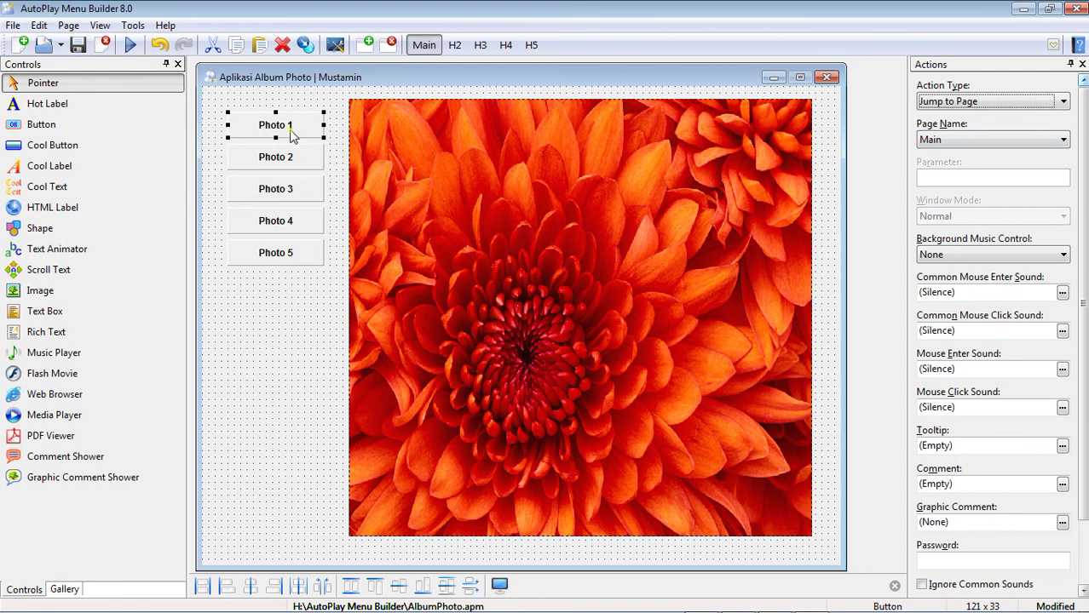
click(1063, 141)
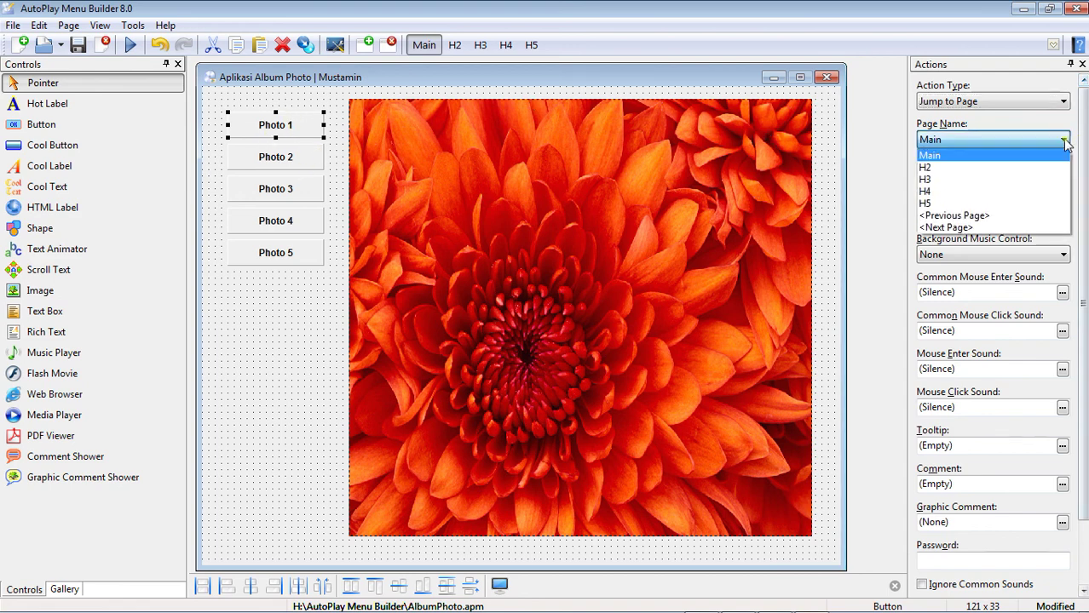
click(1055, 157)
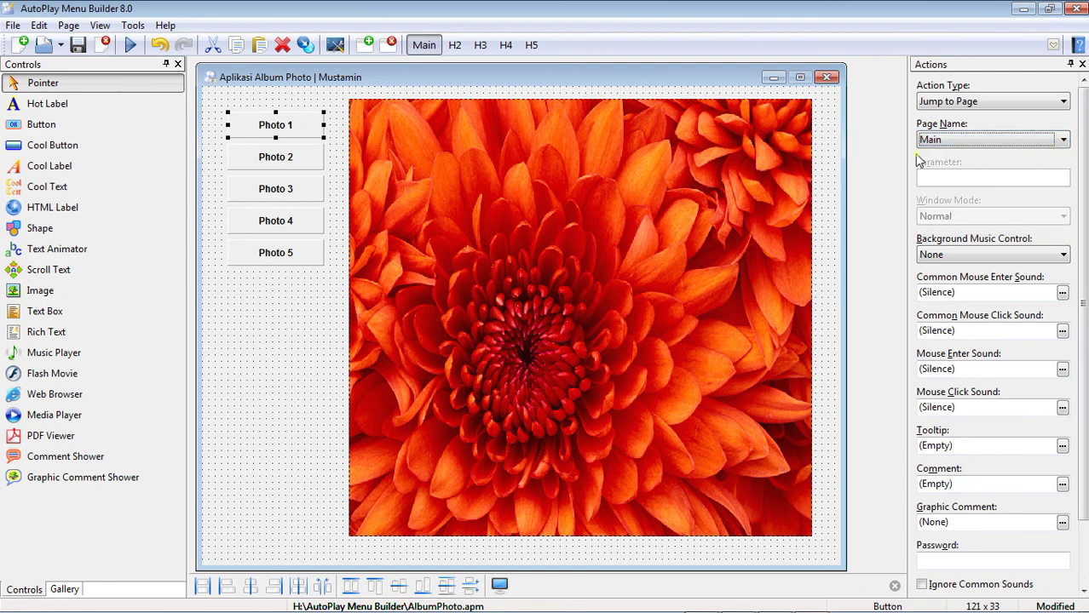
click(241, 340)
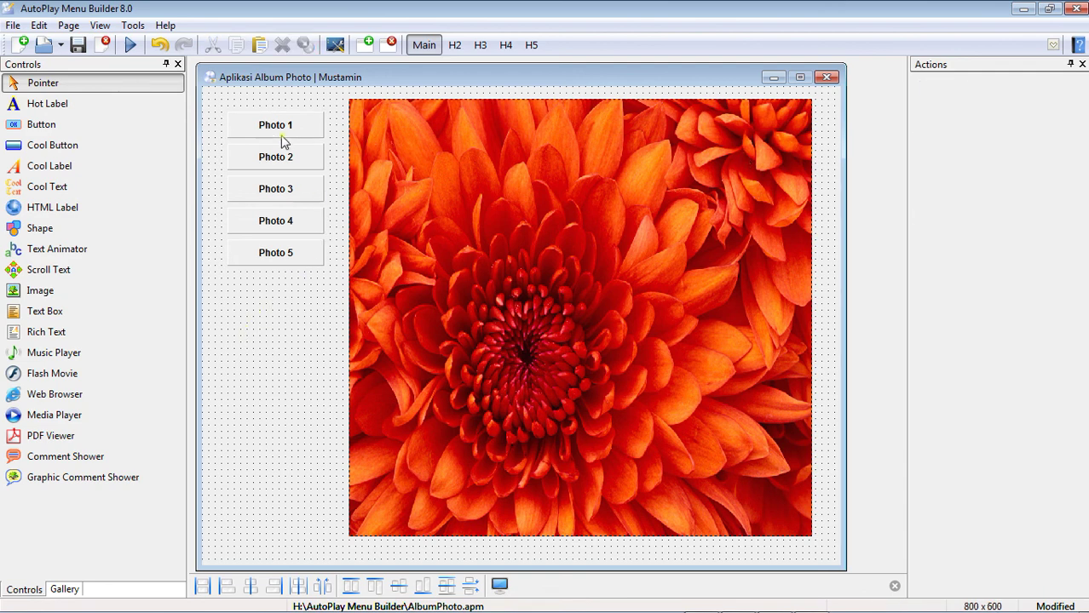
Set the Photo 2 button's action to Jump to Page with H2 as the target page.
click(282, 161)
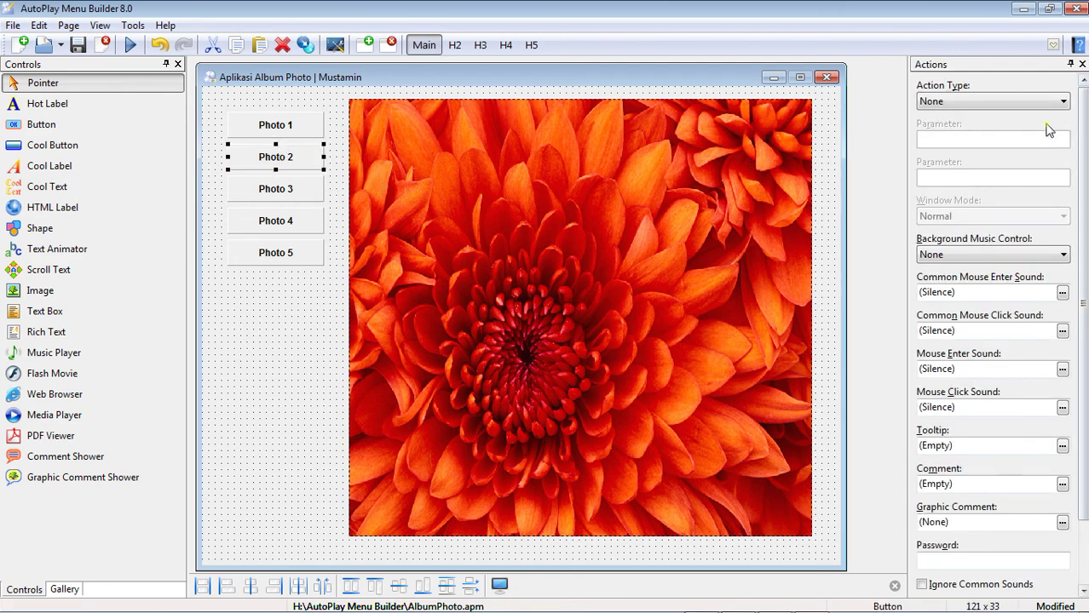
click(1063, 102)
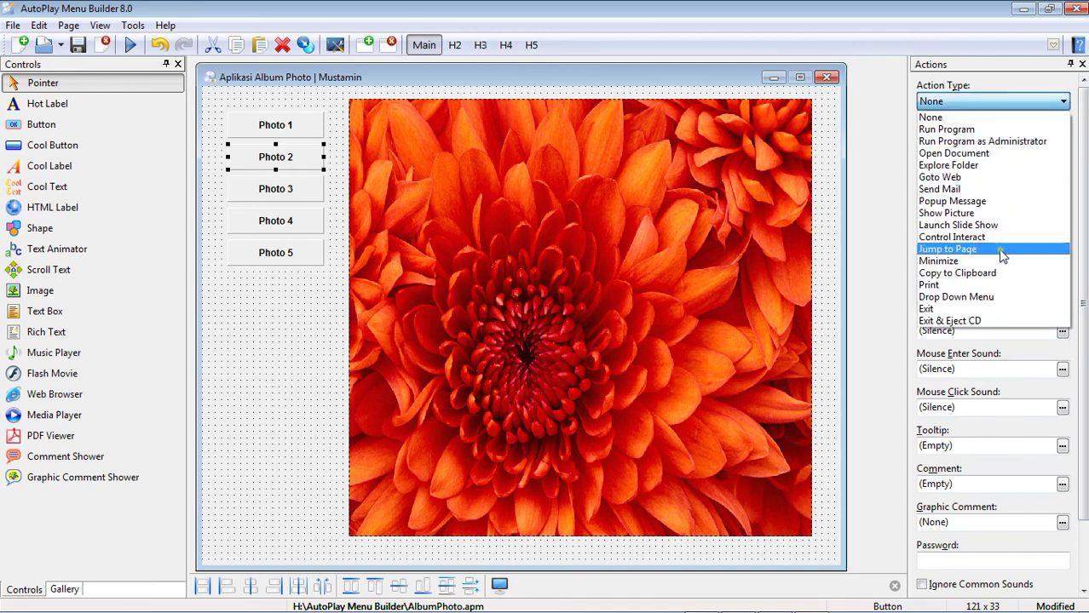
click(1003, 251)
click(1064, 140)
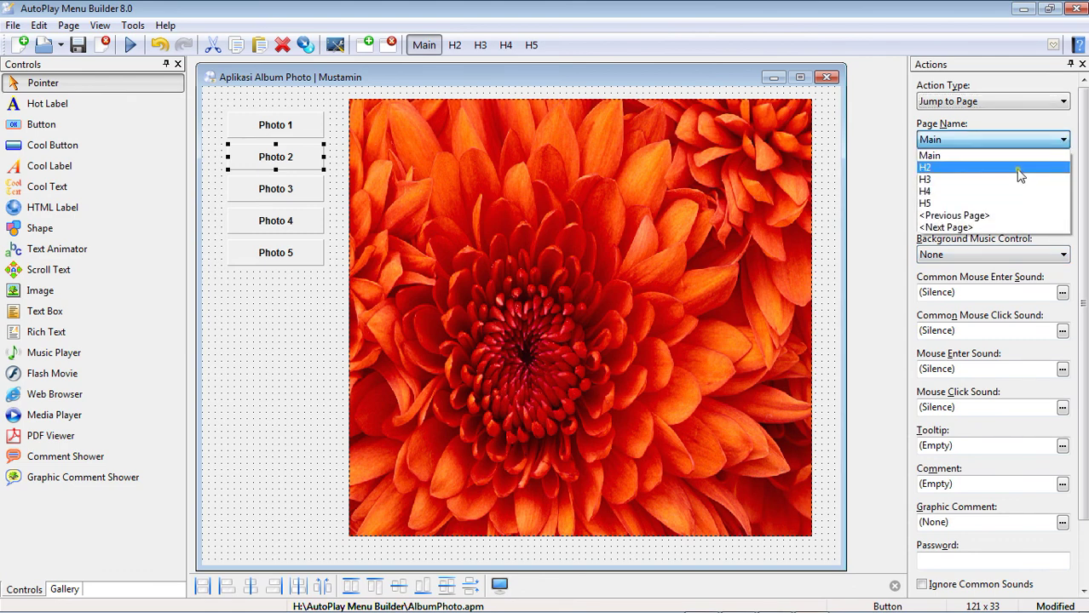
click(1019, 168)
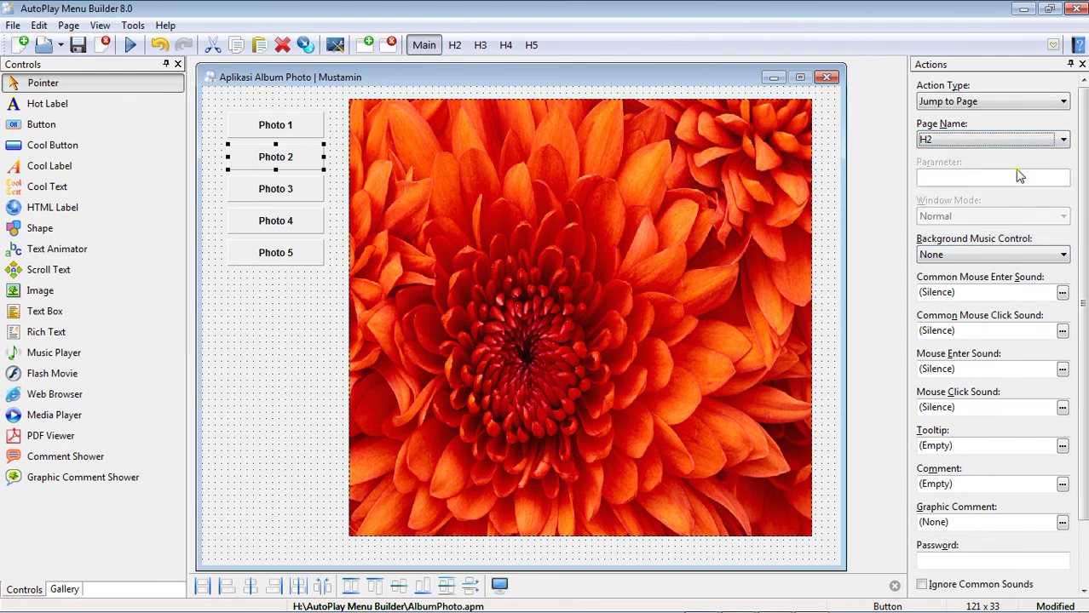
Set the Photo 3 button's action to Jump to Page with H3 as the target page.
click(286, 193)
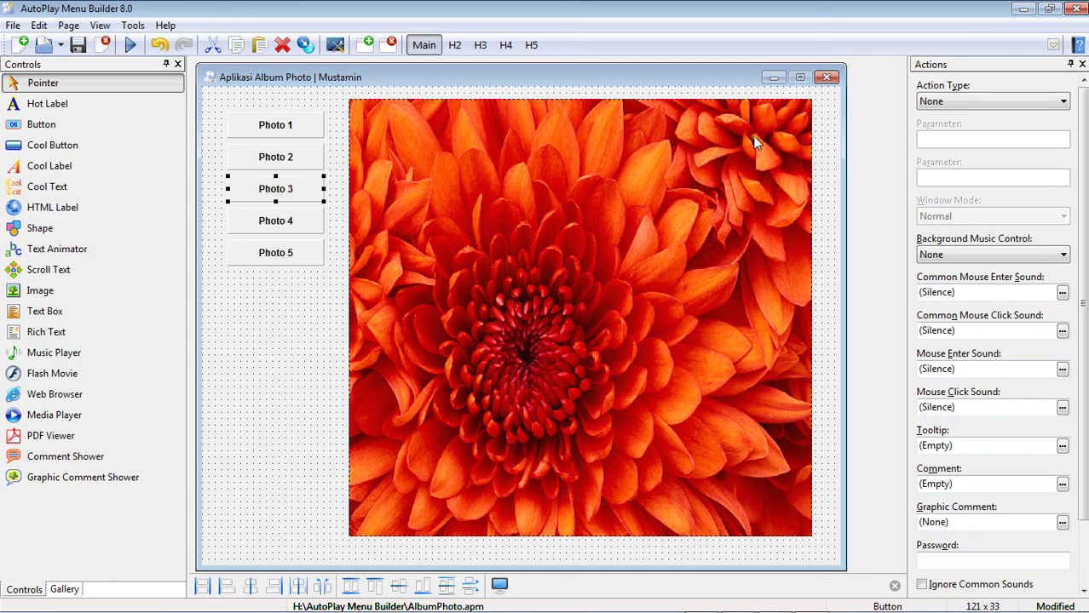
click(1059, 102)
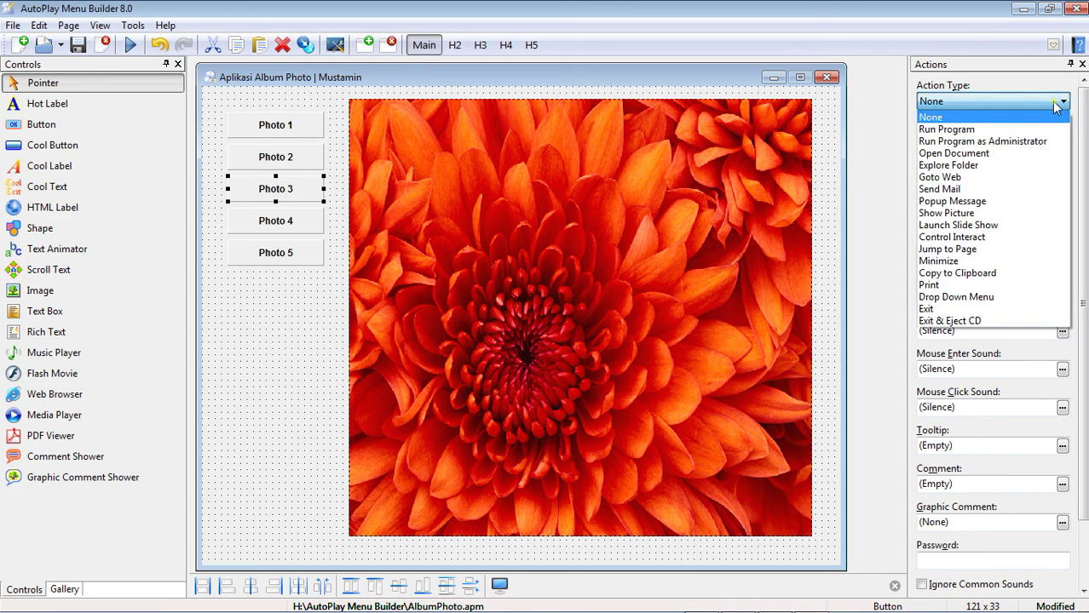
click(992, 248)
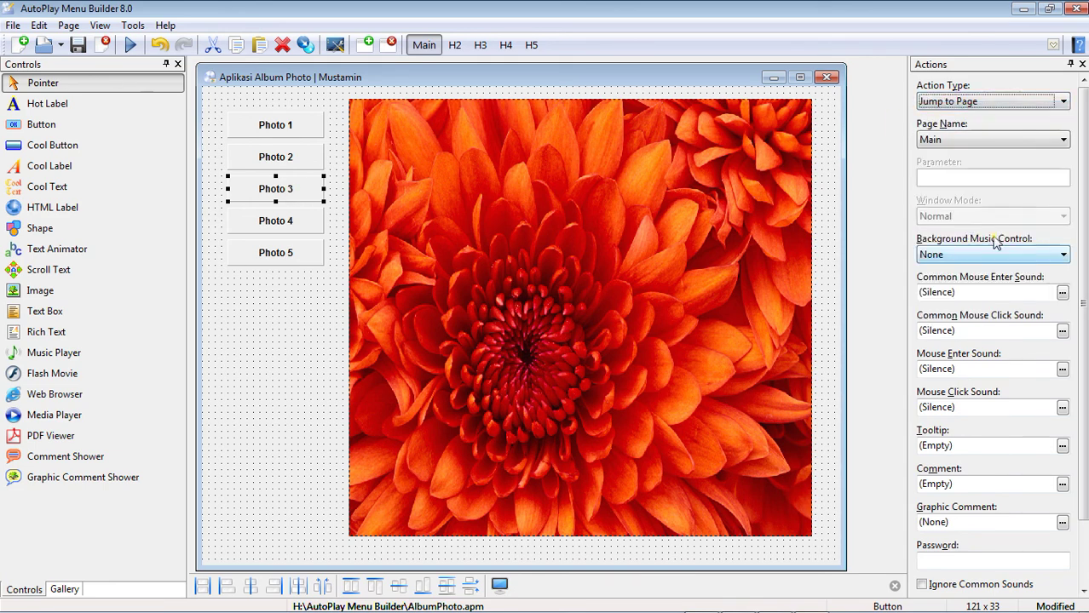
click(1044, 140)
click(963, 180)
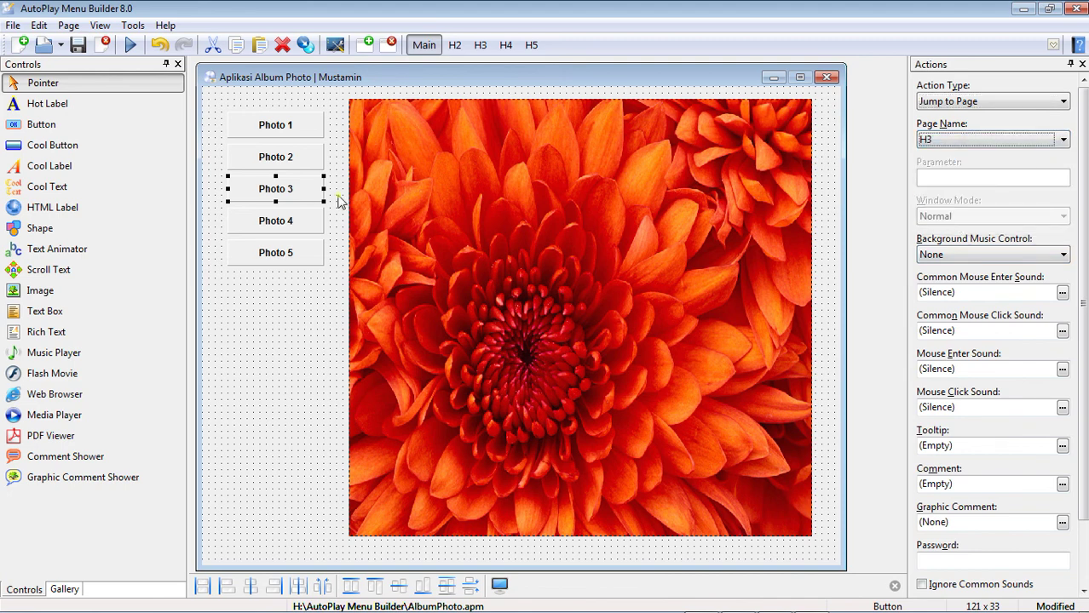
Set the Photo 4 button's action to Jump to Page with H4 as the target page.
click(253, 223)
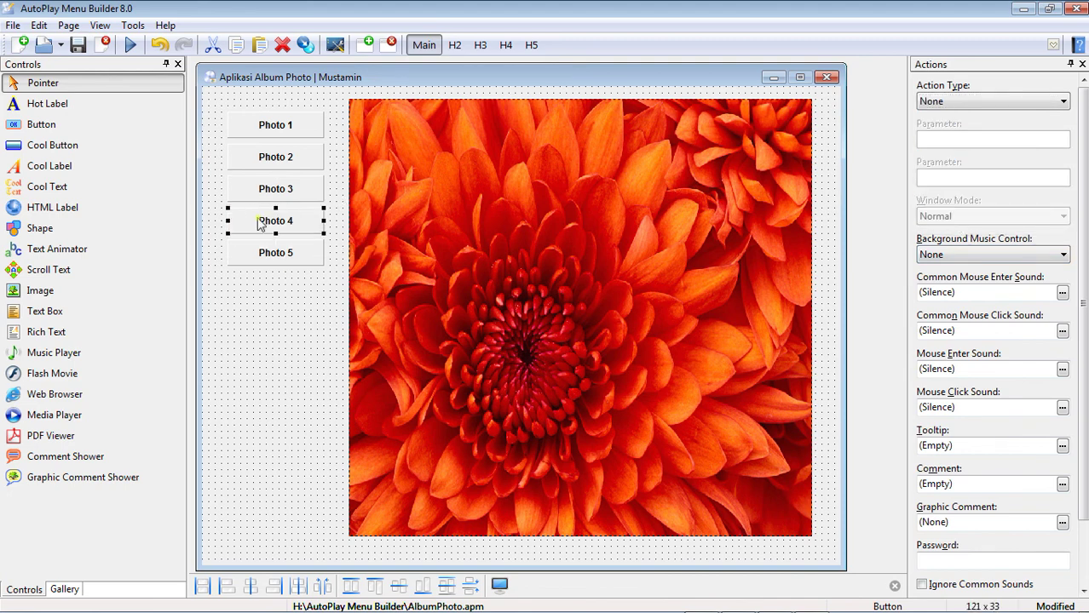
click(1062, 102)
click(1033, 249)
click(1045, 142)
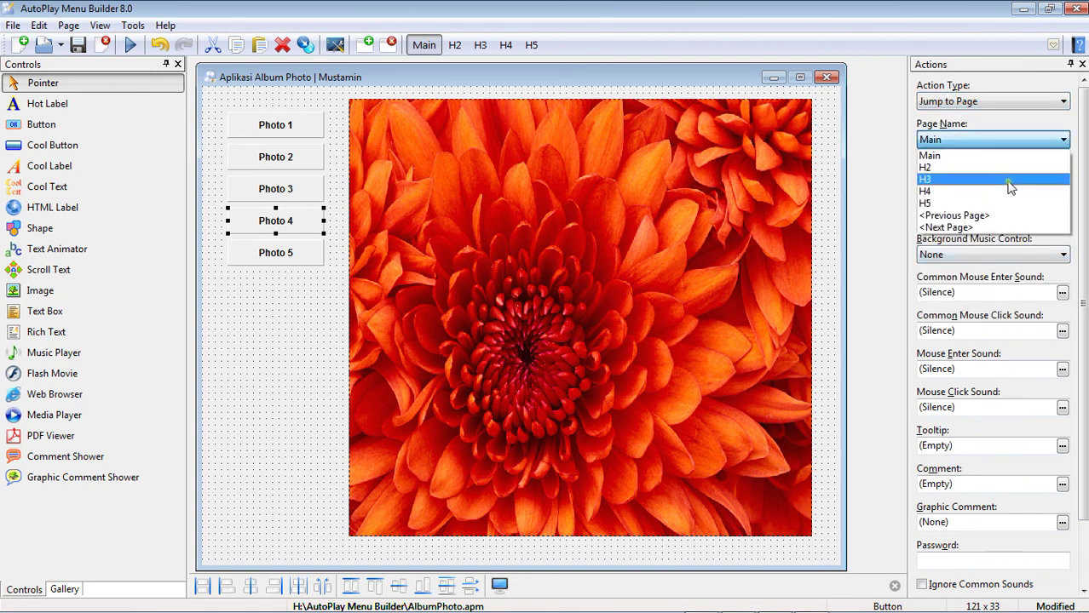
click(1007, 190)
Set the Photo 5 button's action to Jump to Page with H5 as the target page, and deselect the button.
click(264, 259)
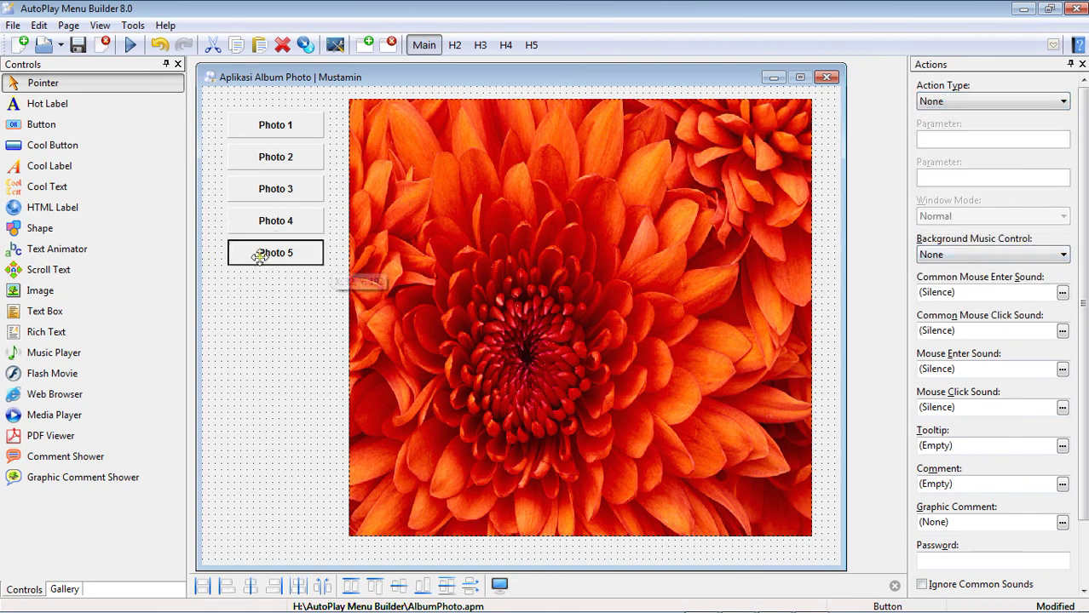
click(1054, 104)
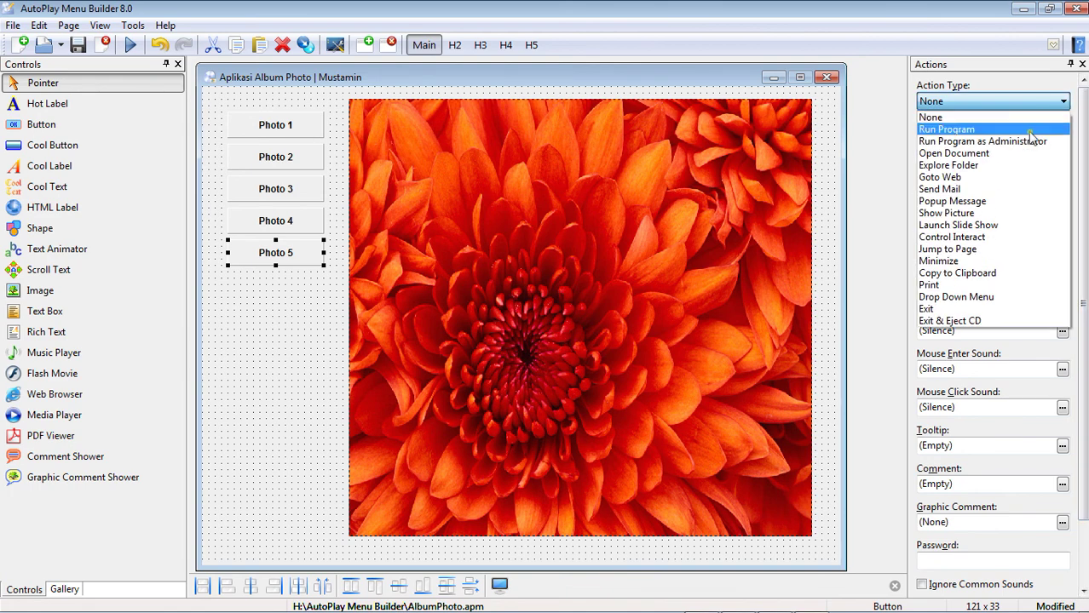
click(1006, 250)
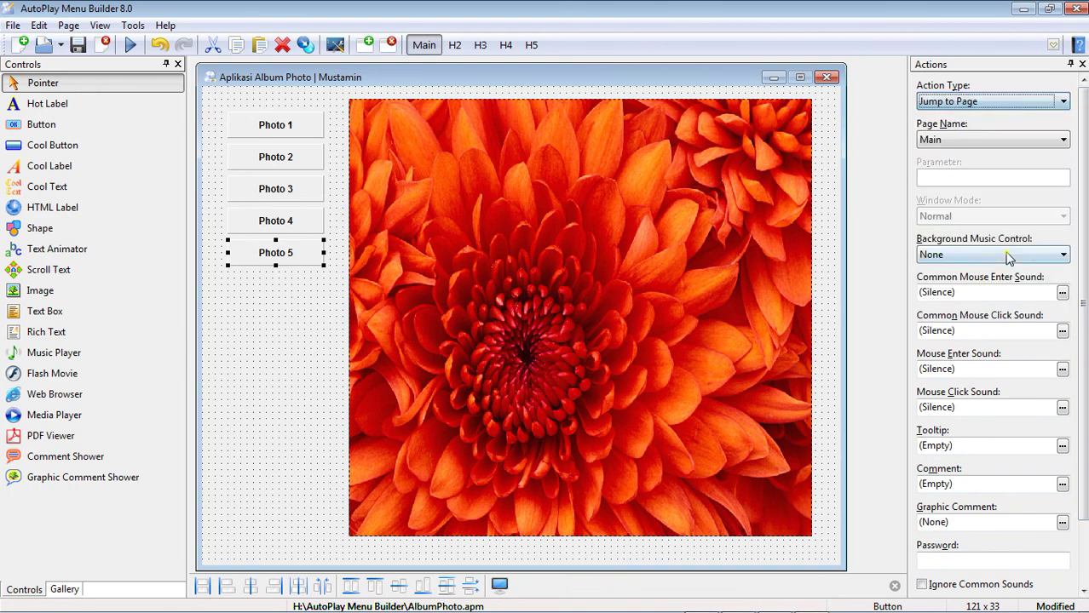
click(1044, 142)
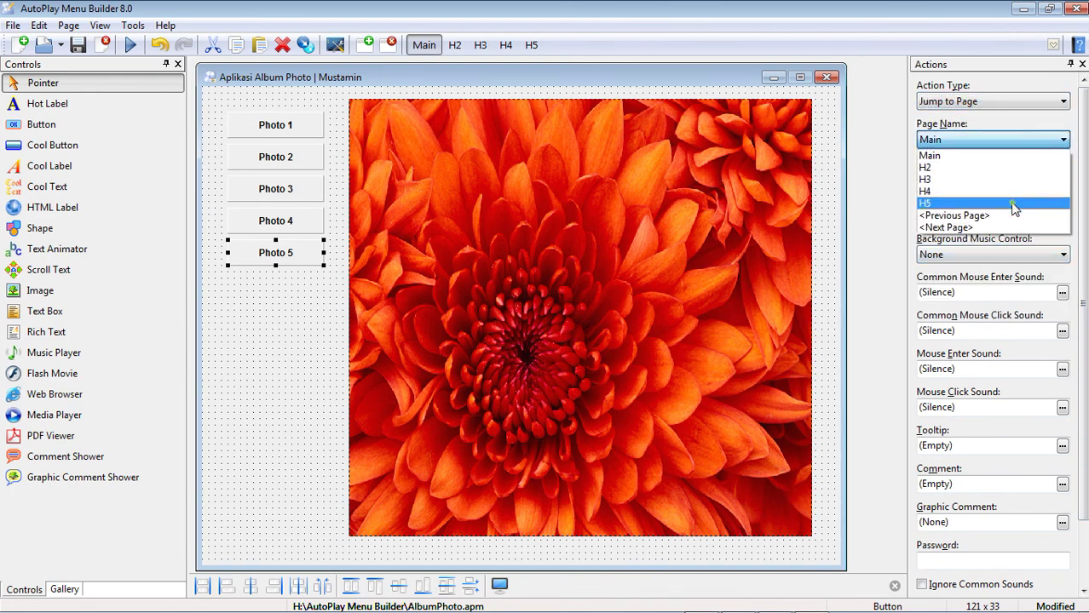
click(1014, 204)
click(268, 419)
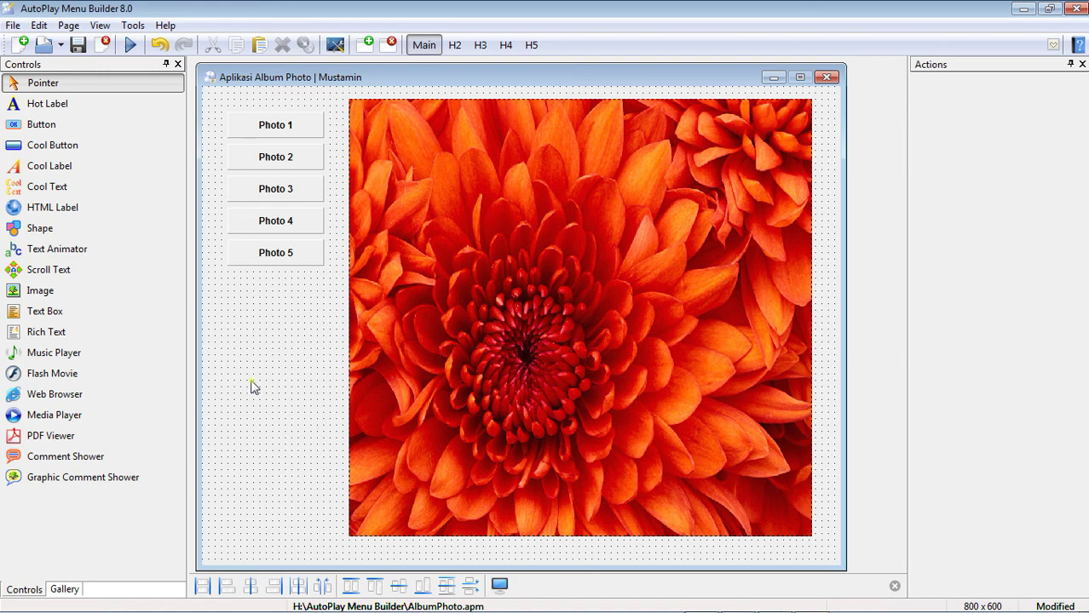
Copy all five photo buttons and the picture from the Main page onto page H2, and compare the two pages.
drag(216, 102, 334, 276)
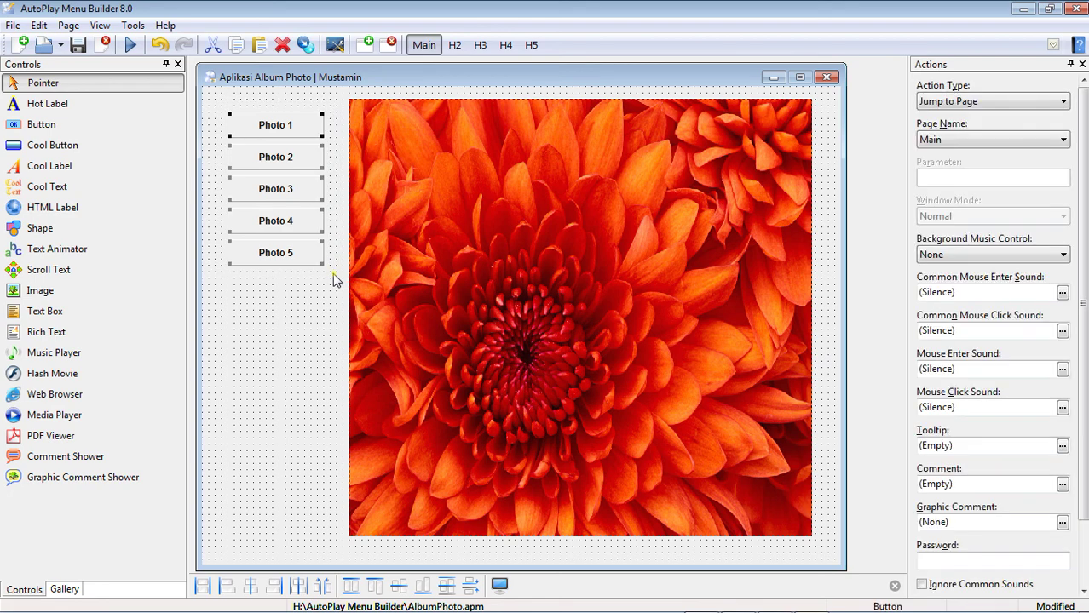
click(312, 312)
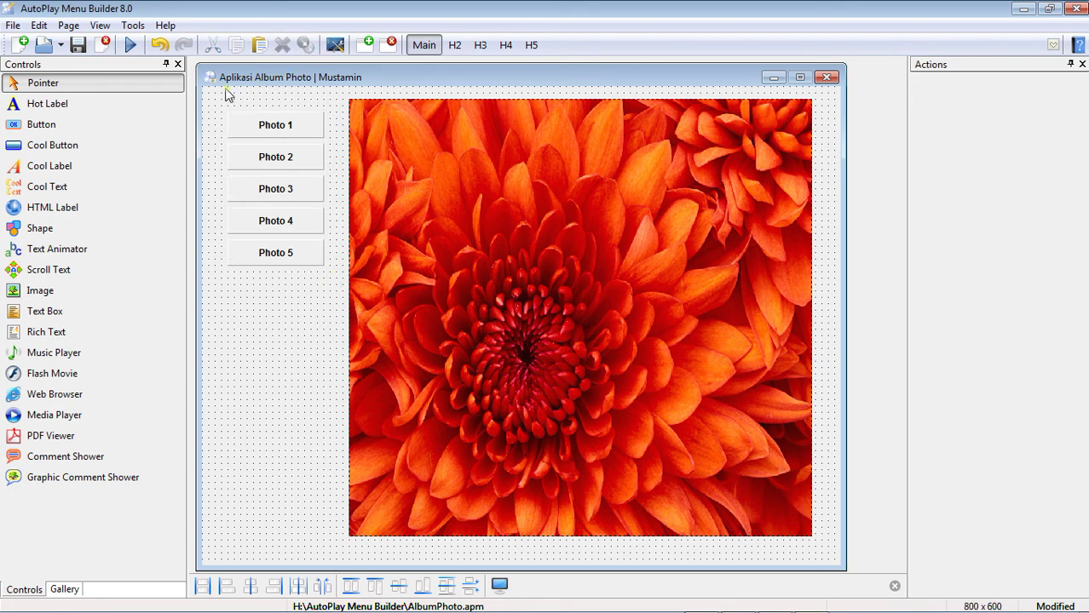
drag(215, 97, 835, 558)
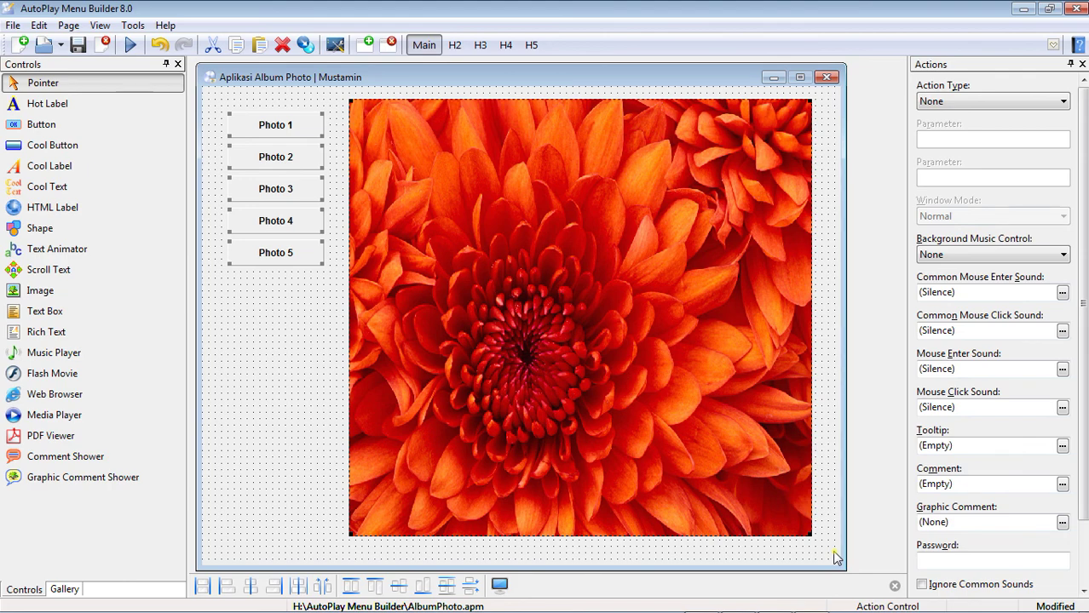
key(ctrl+c)
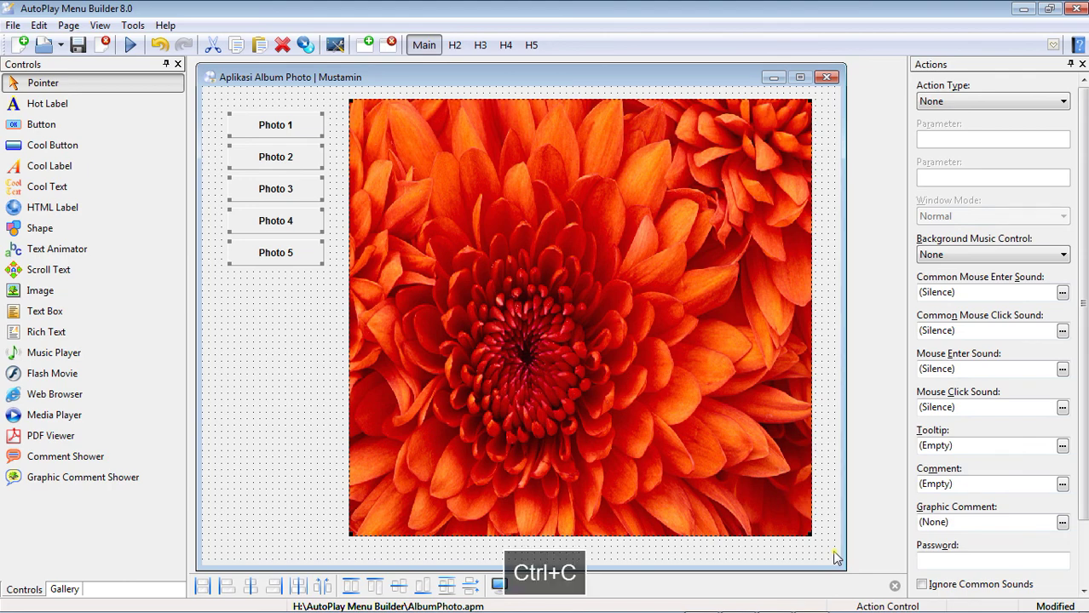
click(455, 48)
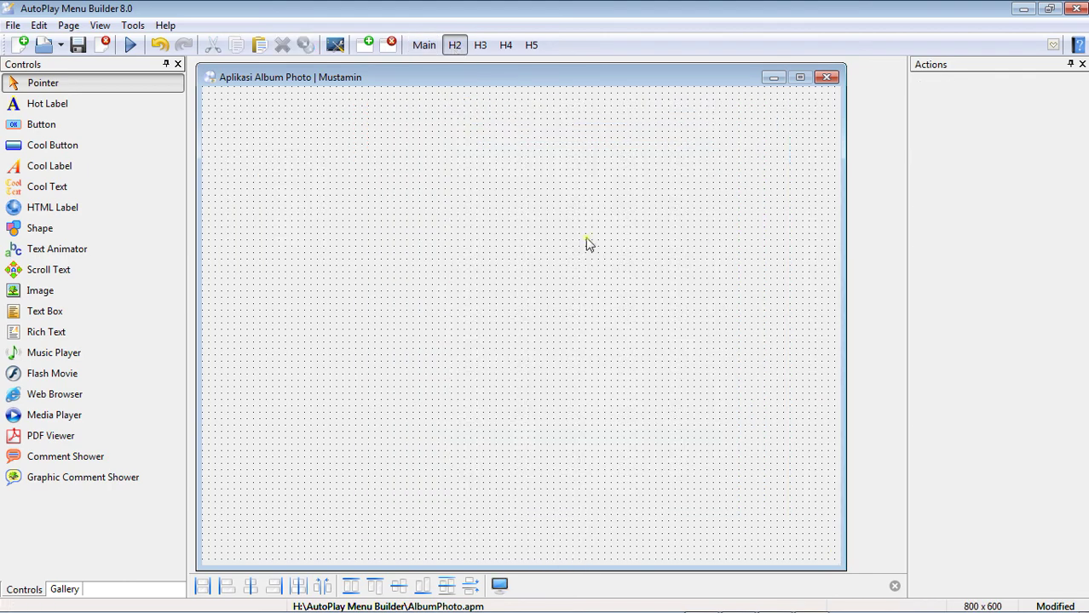
key(ctrl+v)
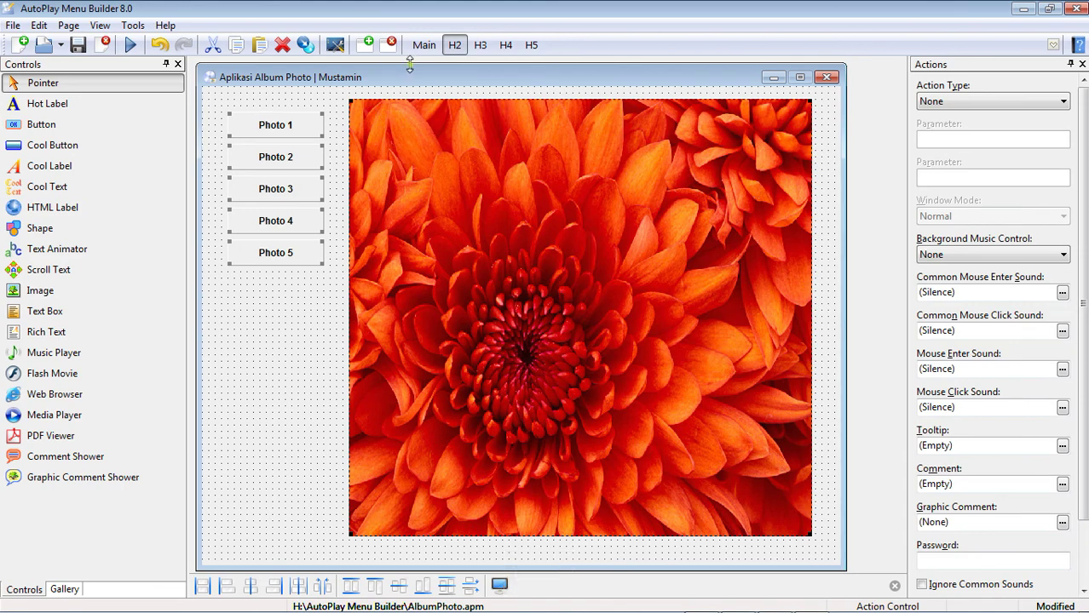
click(419, 49)
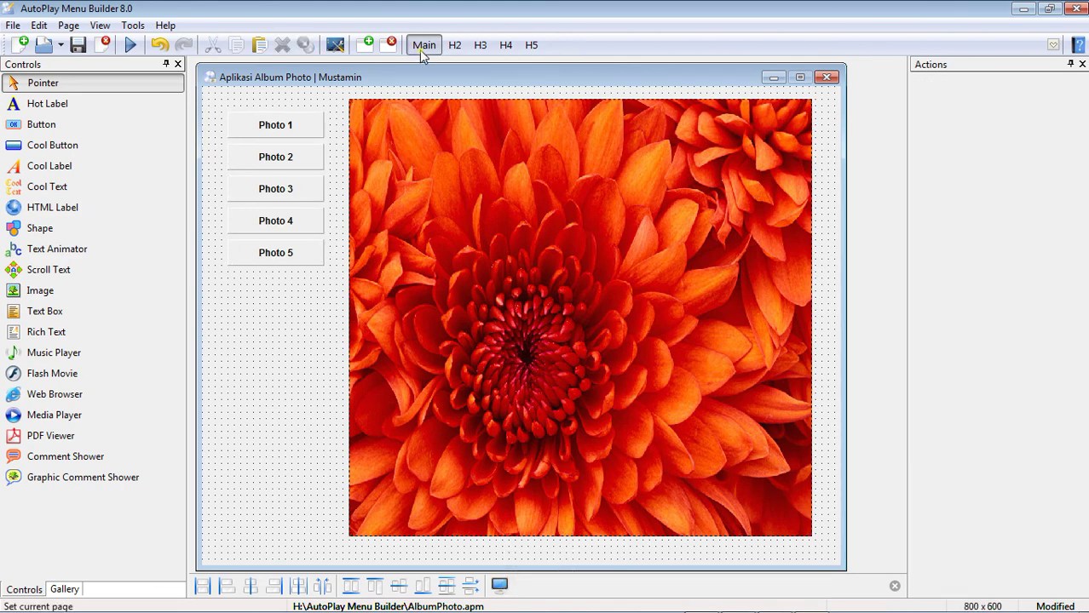
click(459, 48)
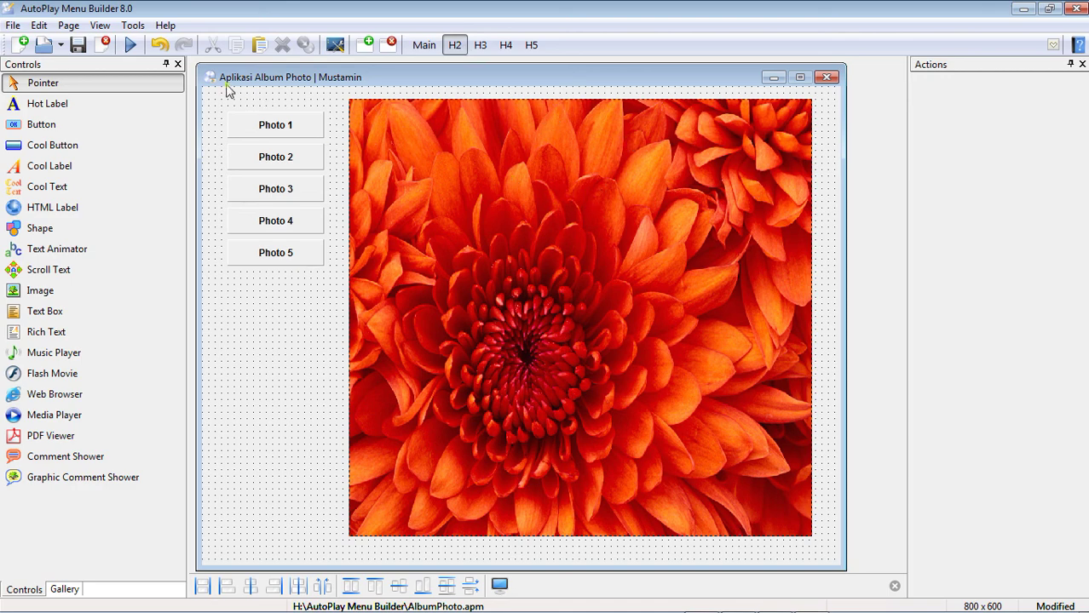
Copy the five buttons and the picture from page H2 onto pages H3, H4 and H5.
drag(206, 91, 830, 558)
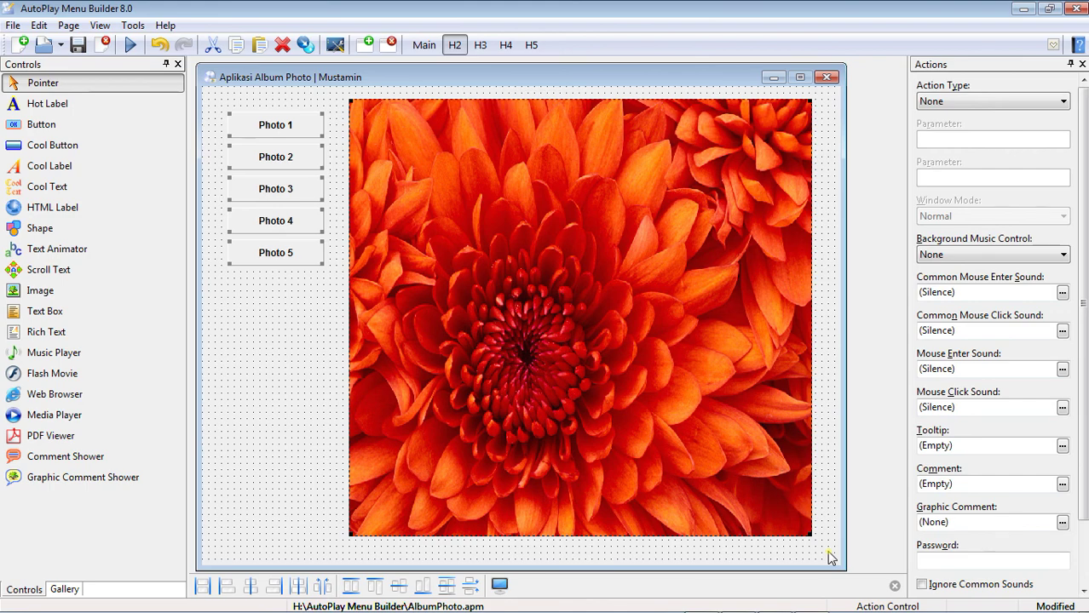
key(ctrl+c)
click(482, 46)
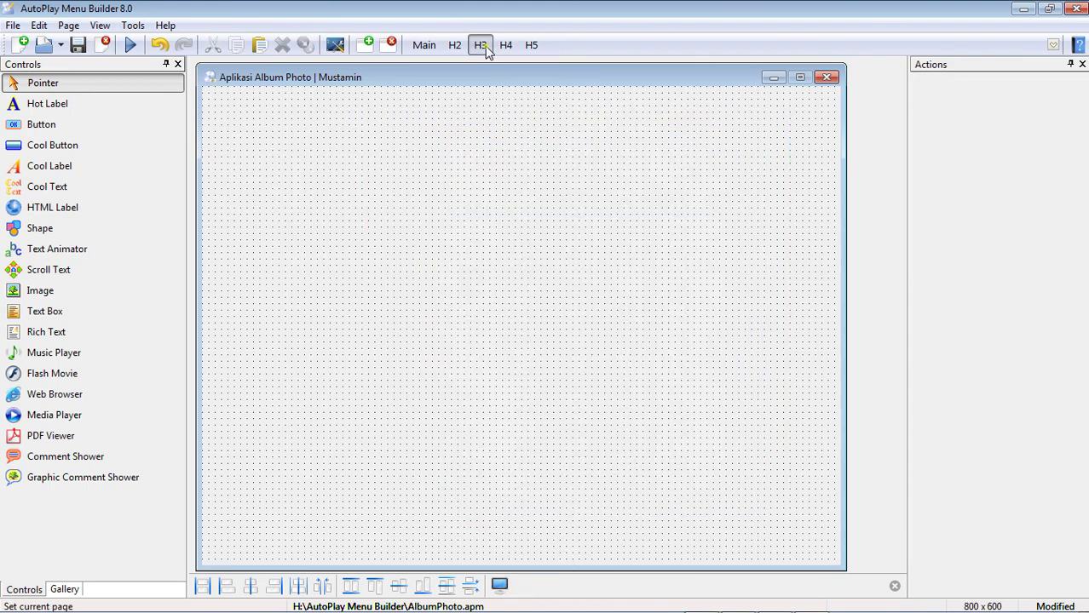
key(ctrl+v)
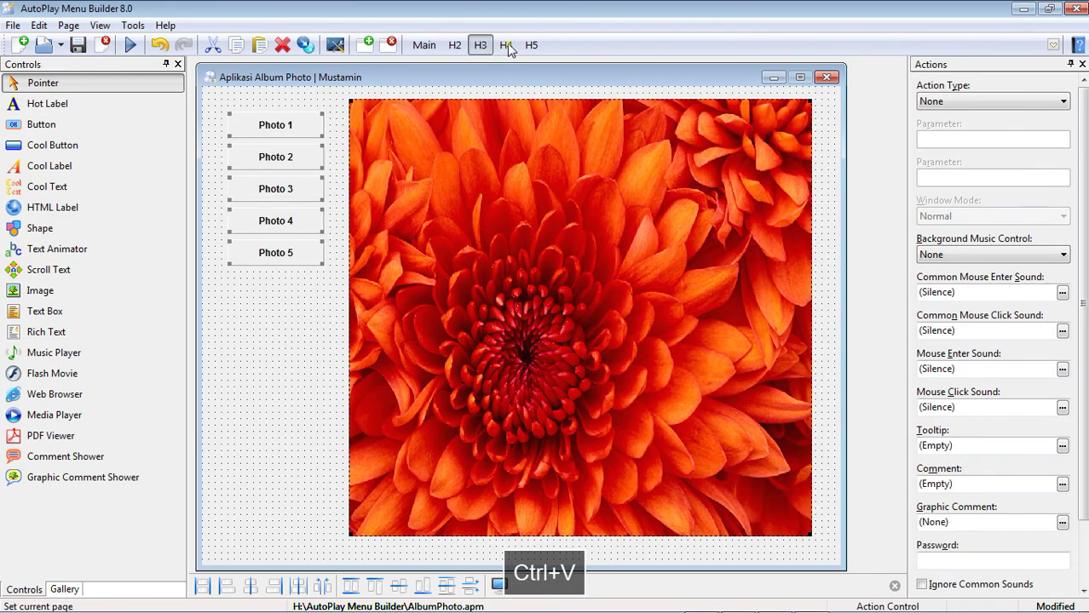
click(507, 47)
key(ctrl+v)
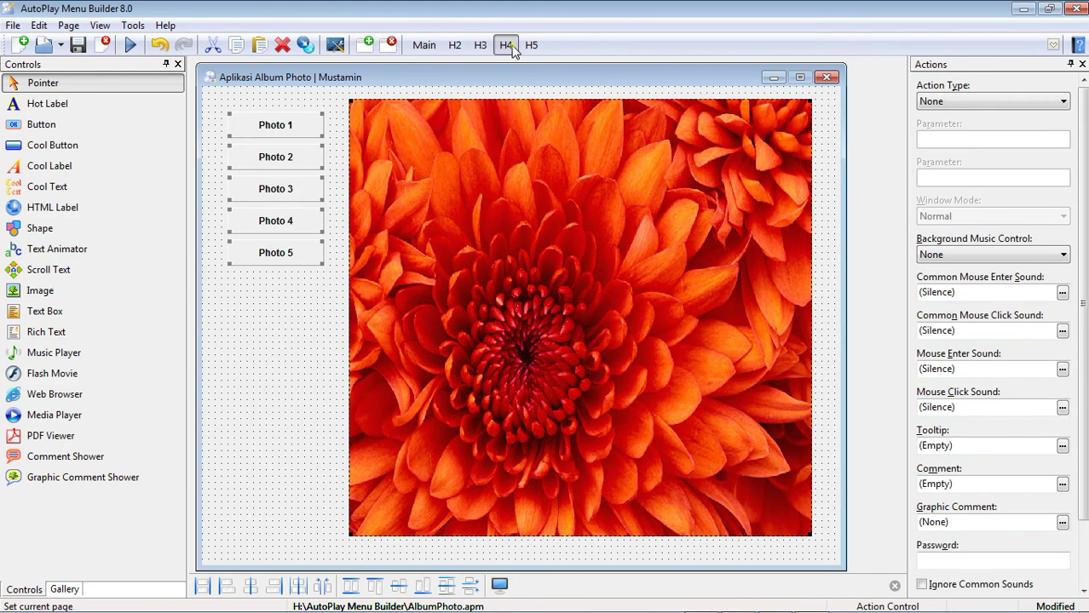
click(534, 47)
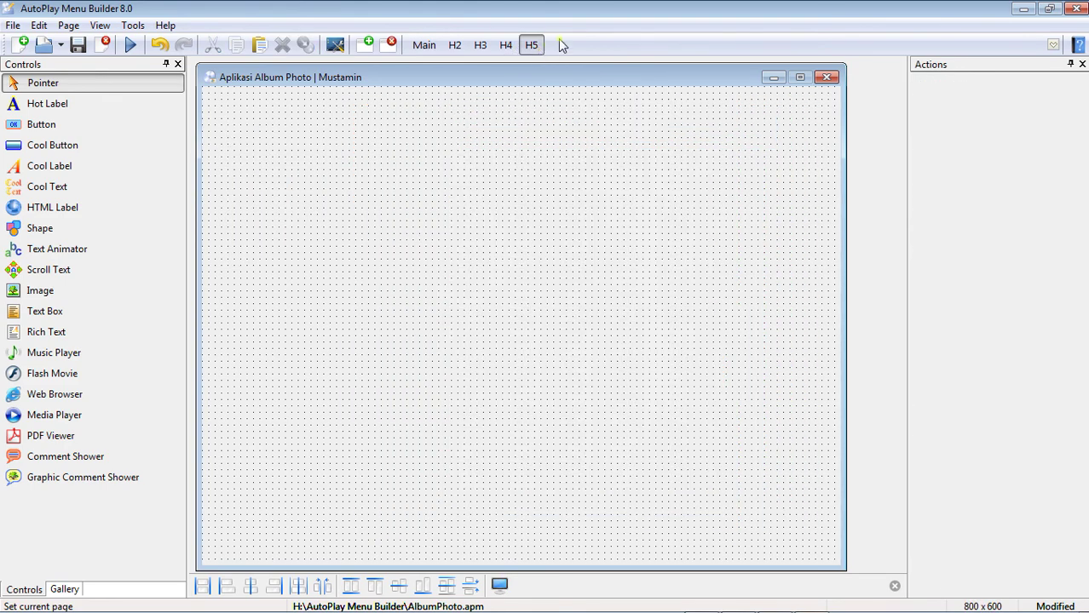
key(ctrl+v)
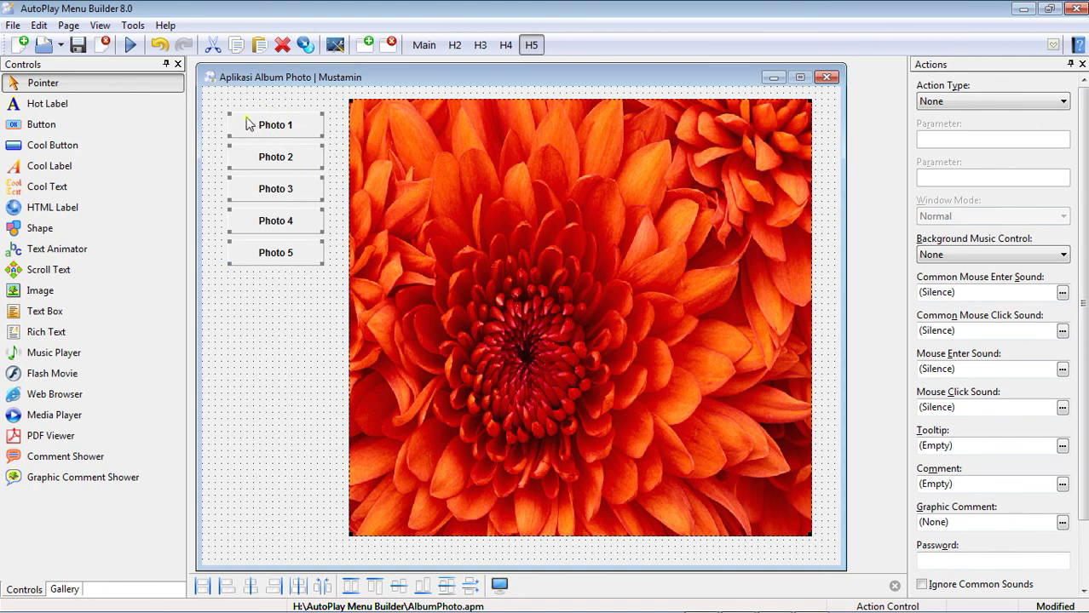
click(269, 333)
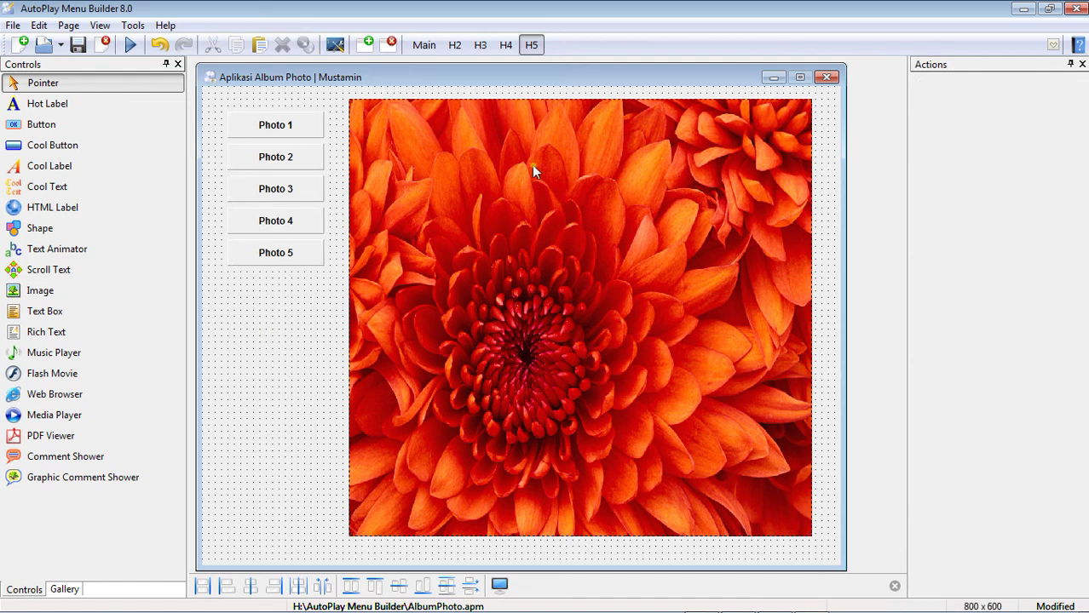
Go through the Main page and pages H2 to H5 to check their copied contents, and return to Main.
click(424, 46)
click(454, 46)
click(481, 47)
click(506, 46)
click(532, 46)
click(430, 46)
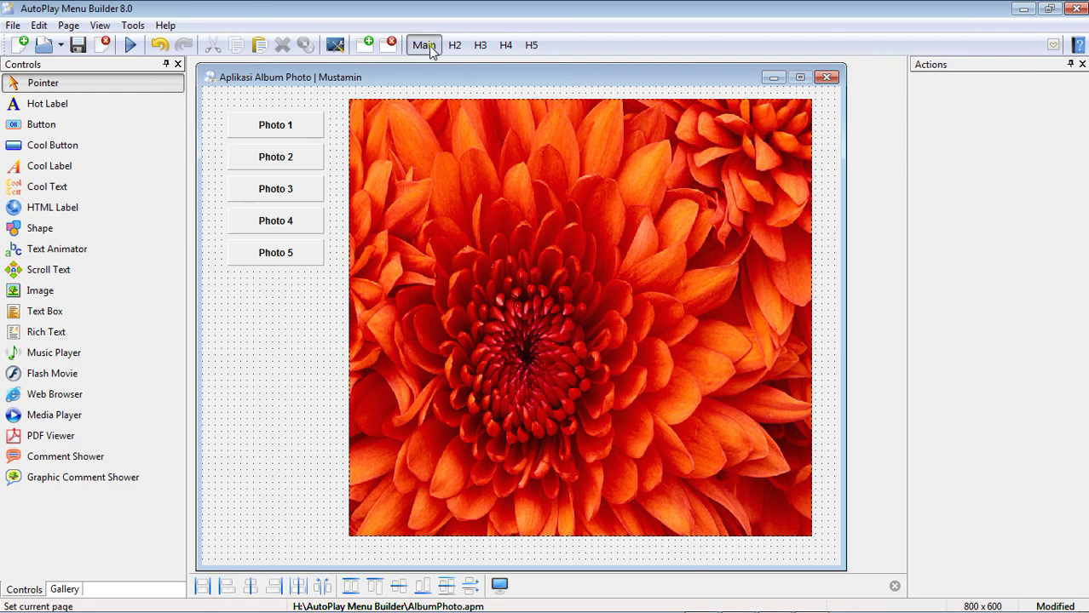
Replace the picture on page H2 with Desert.jpg from the Sample Pictures folder.
click(455, 46)
double_click(601, 287)
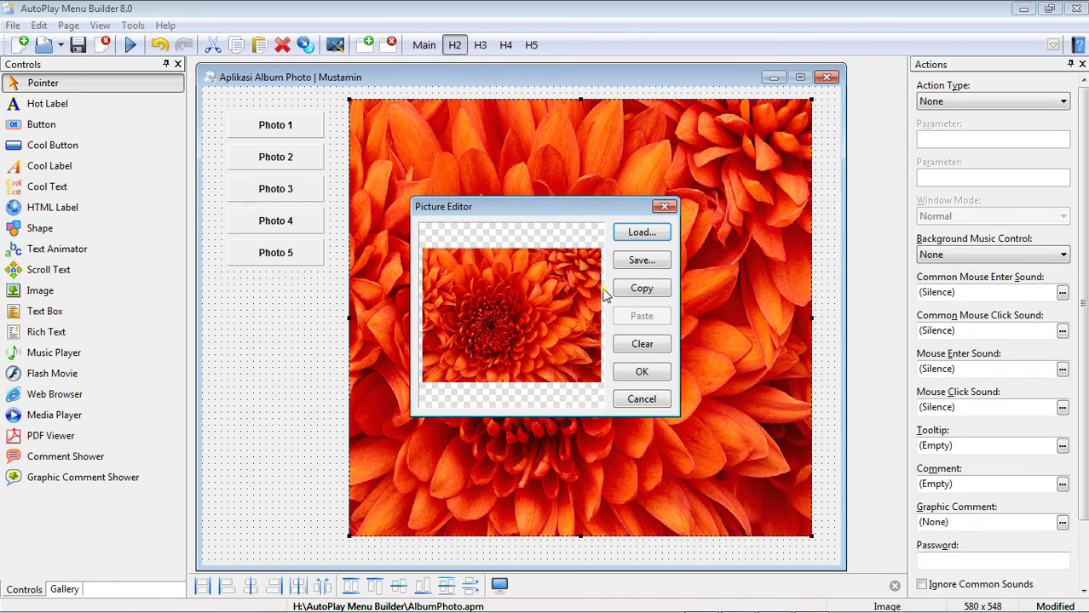
click(652, 233)
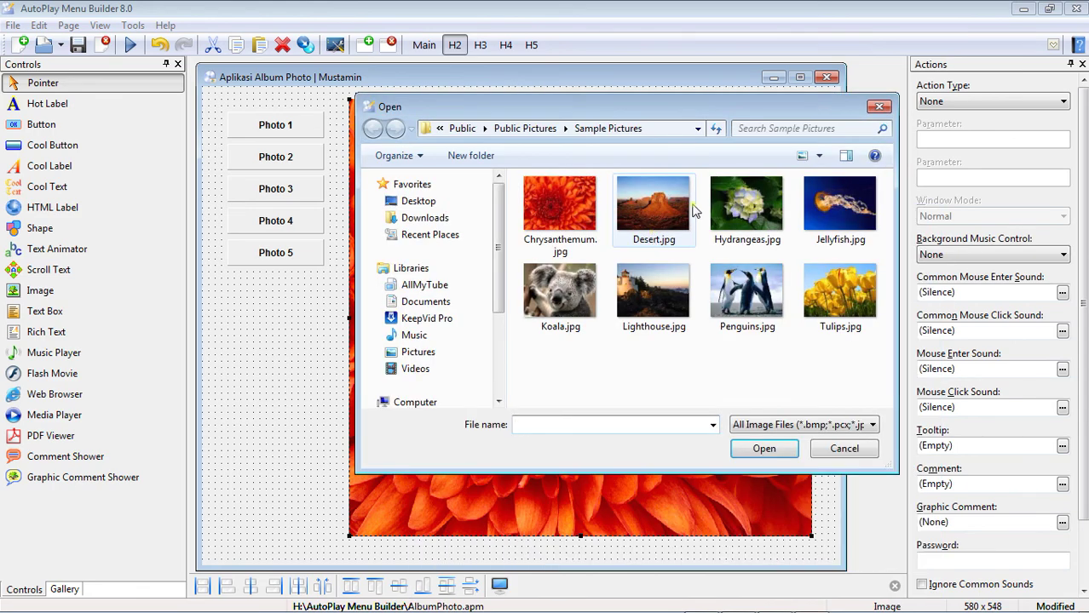
click(687, 209)
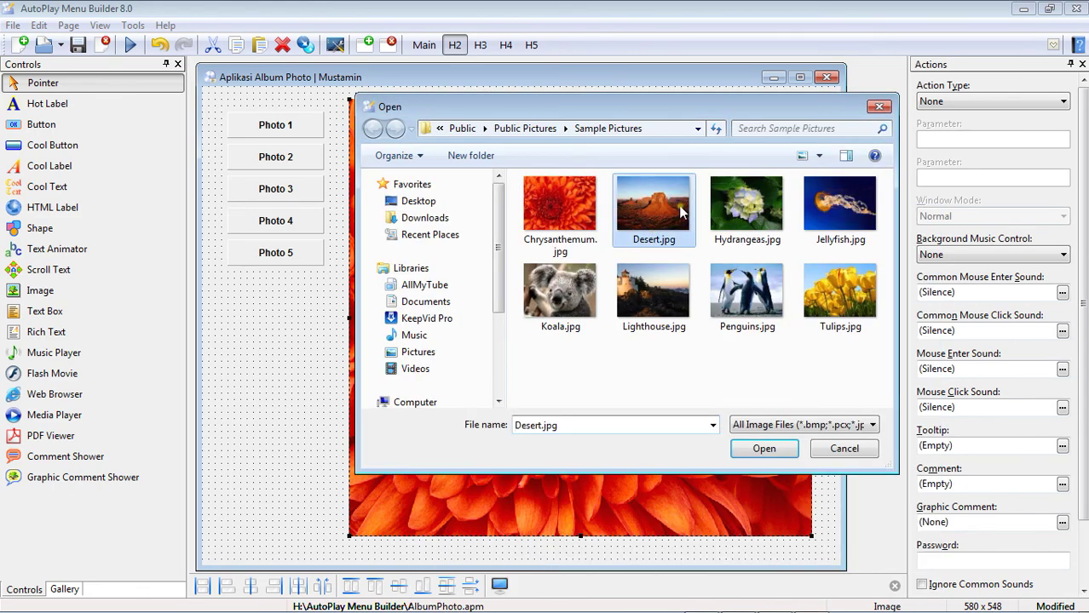
click(764, 449)
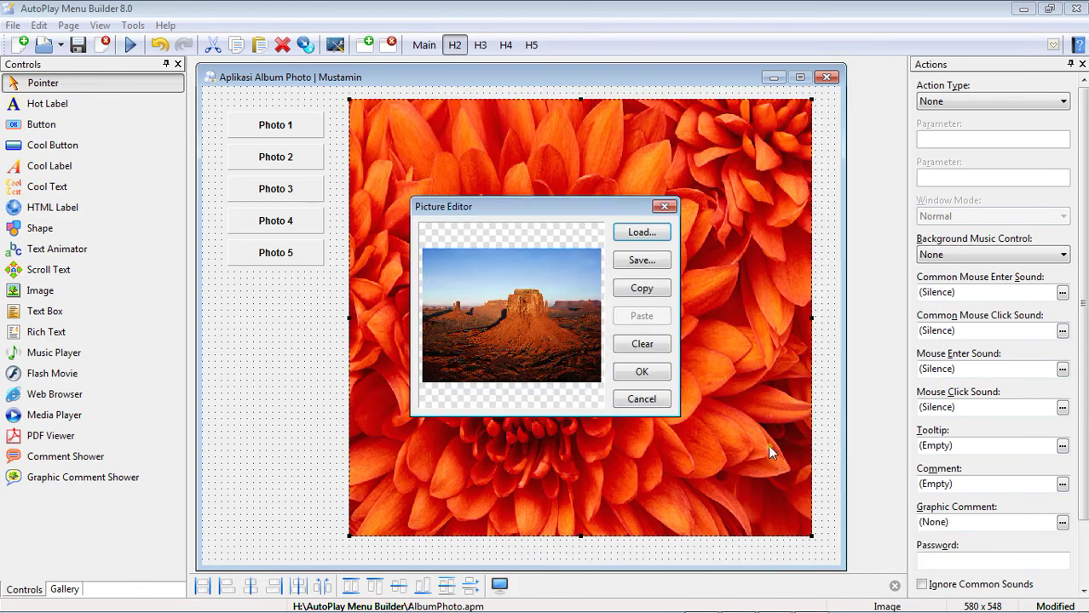
click(642, 371)
Replace the picture on page H3 with Hydrangeas.jpg from the Sample Pictures folder.
click(482, 46)
click(483, 46)
double_click(554, 227)
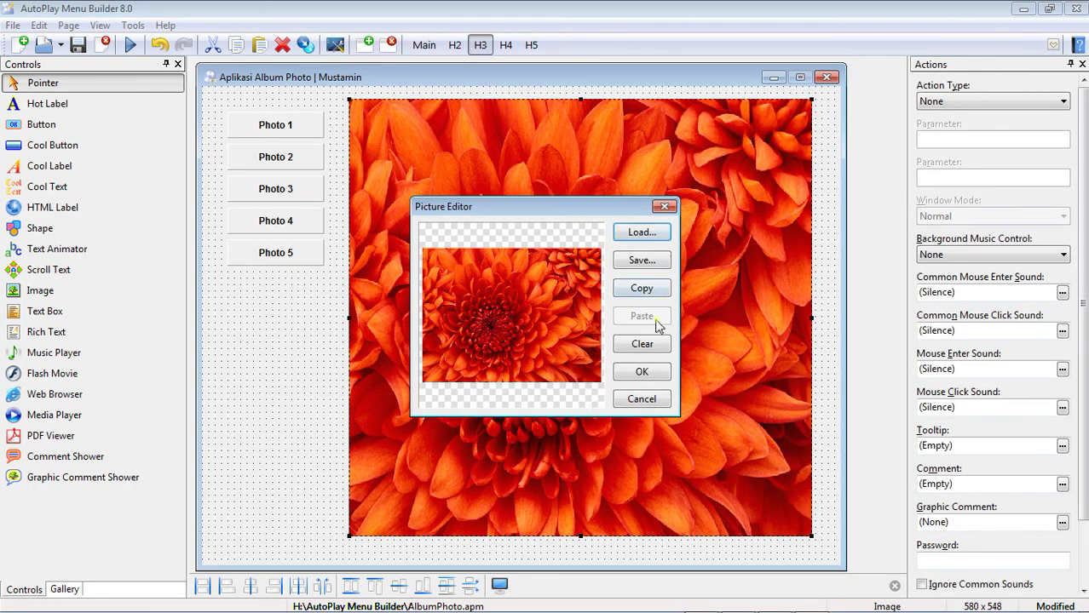
click(644, 232)
click(745, 213)
click(781, 449)
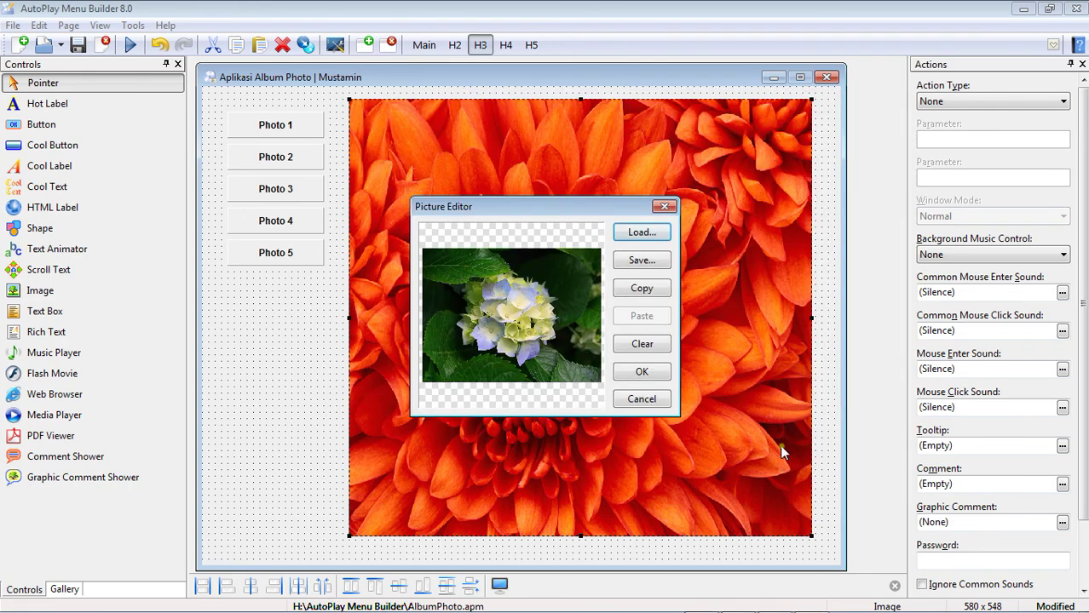
click(648, 369)
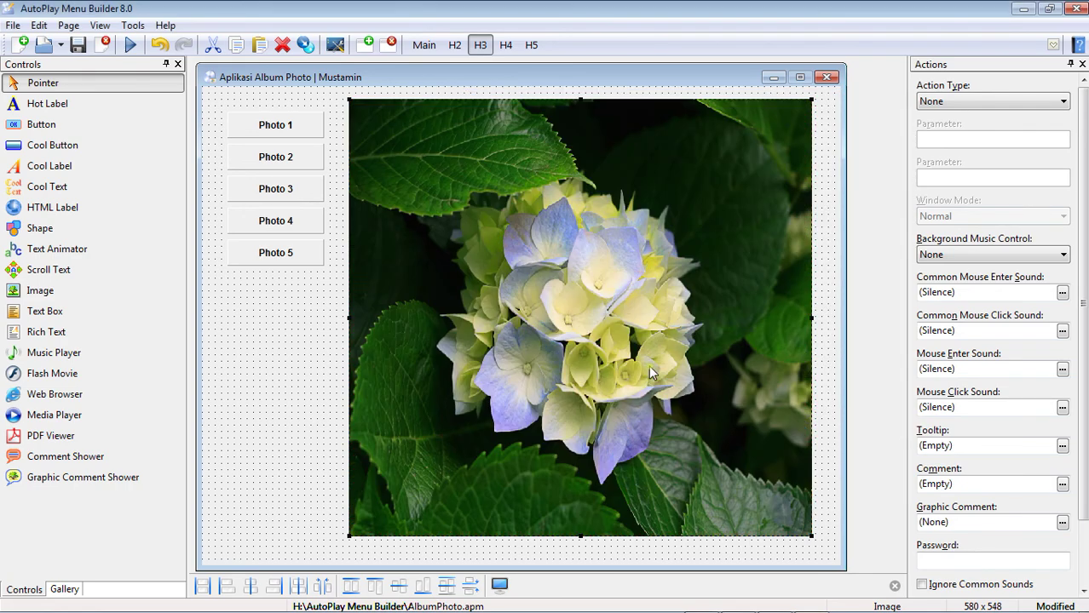
Replace the picture on page H4 with Jellyfish.jpg from the Sample Pictures folder.
click(506, 45)
double_click(594, 241)
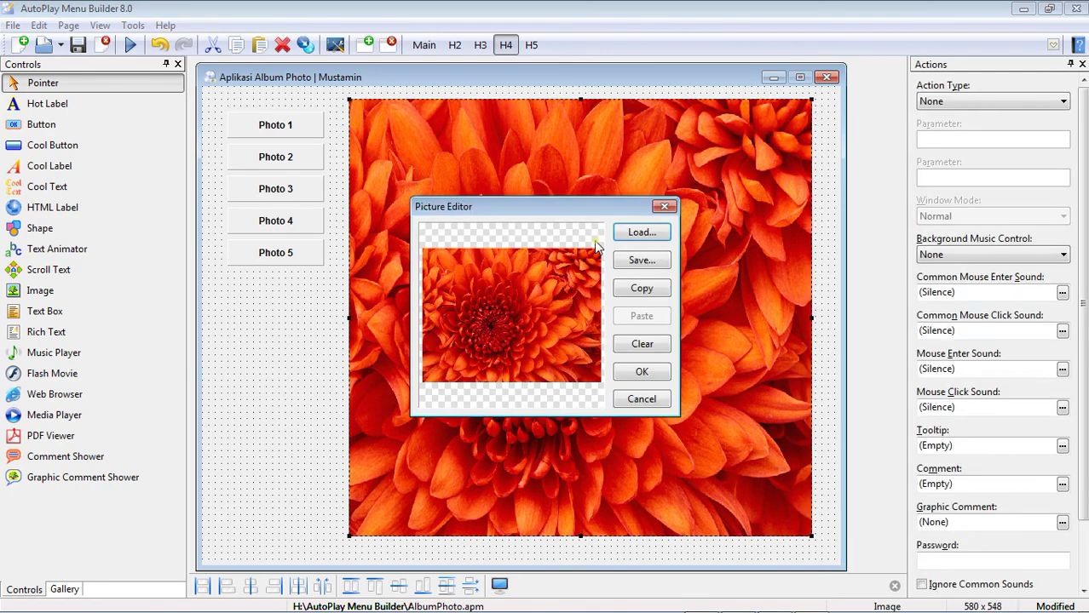
click(643, 235)
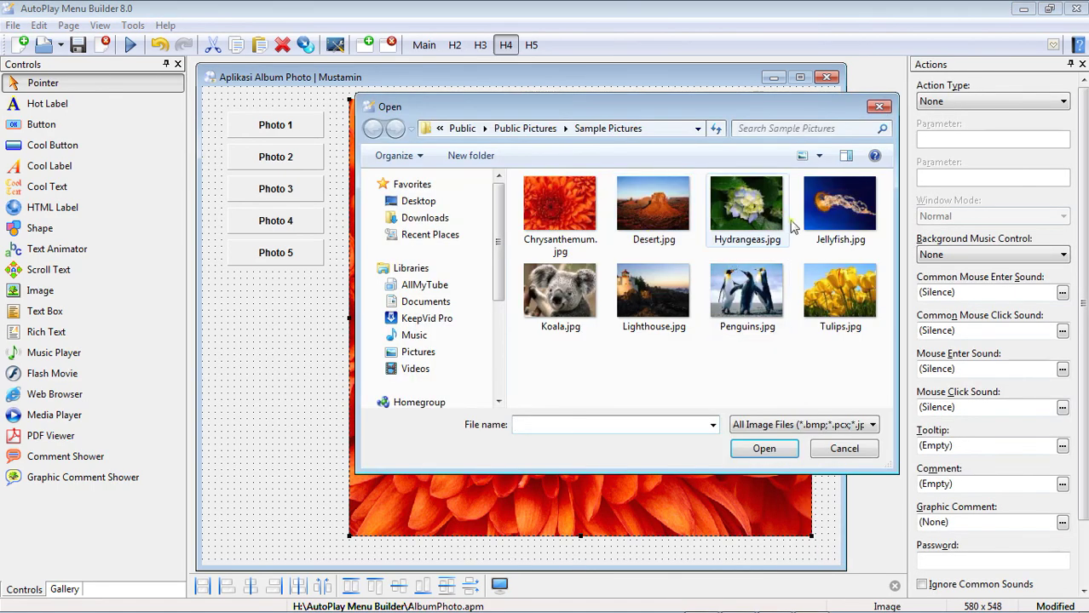
click(825, 223)
click(766, 449)
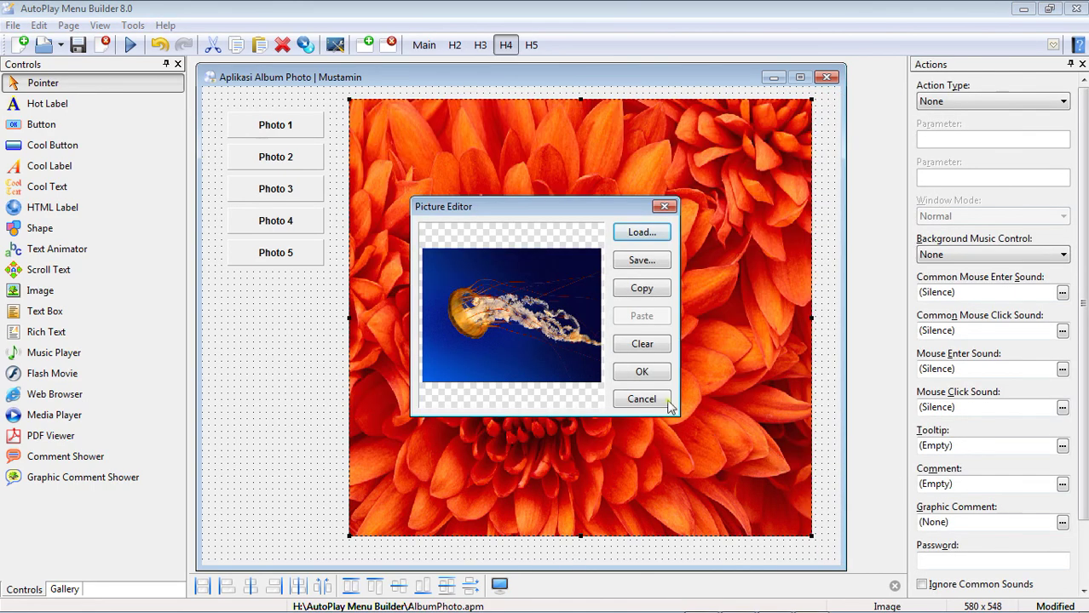
click(641, 372)
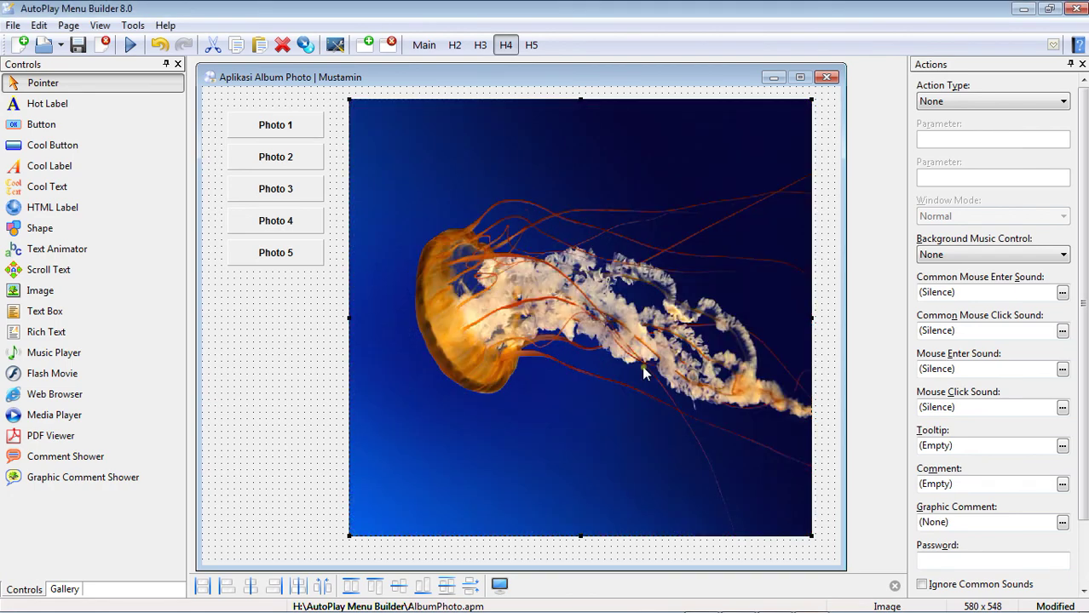
Replace the picture on page H5 with Koala.jpg from the Sample Pictures folder, and deselect it.
click(532, 47)
double_click(579, 259)
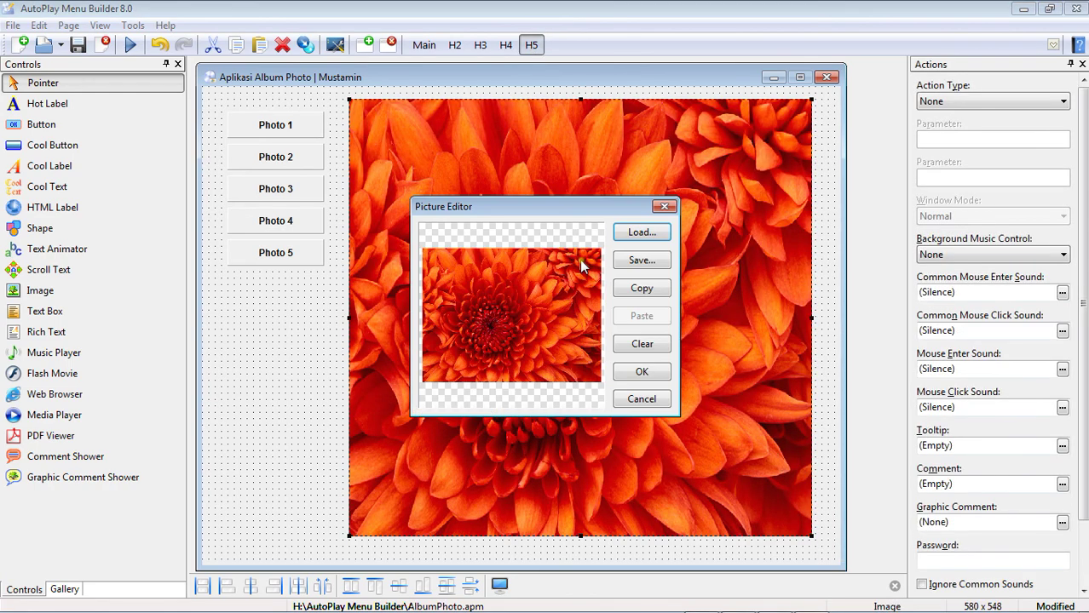
click(640, 232)
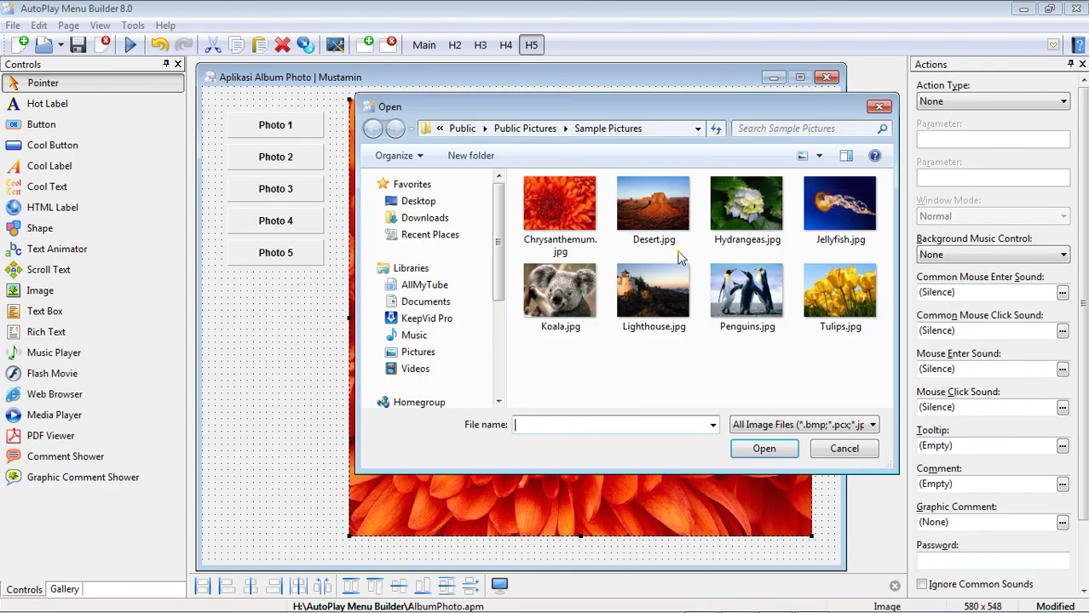
click(579, 294)
click(758, 449)
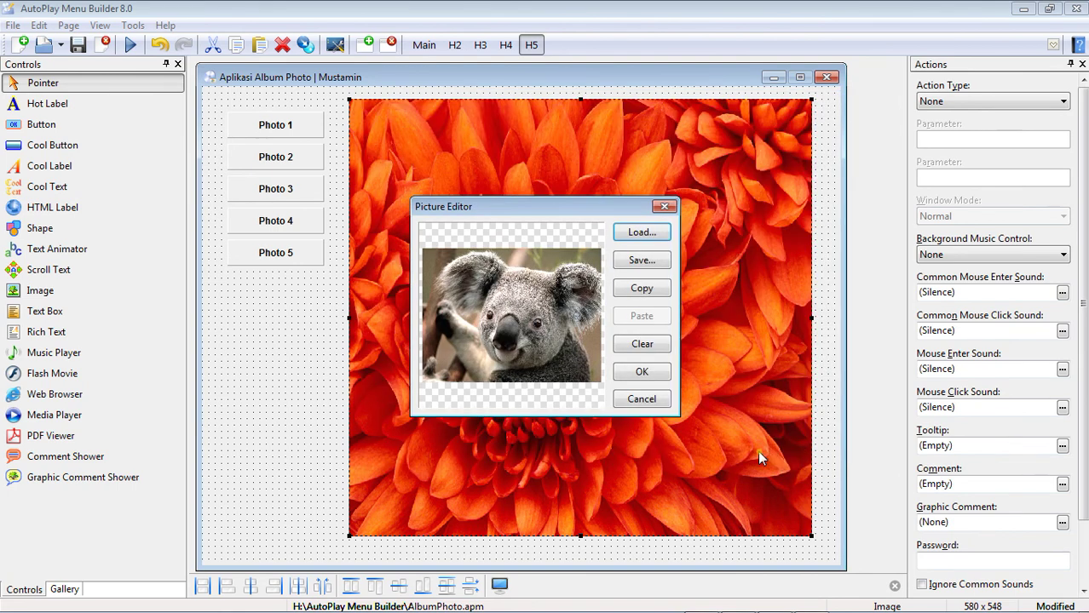
click(651, 371)
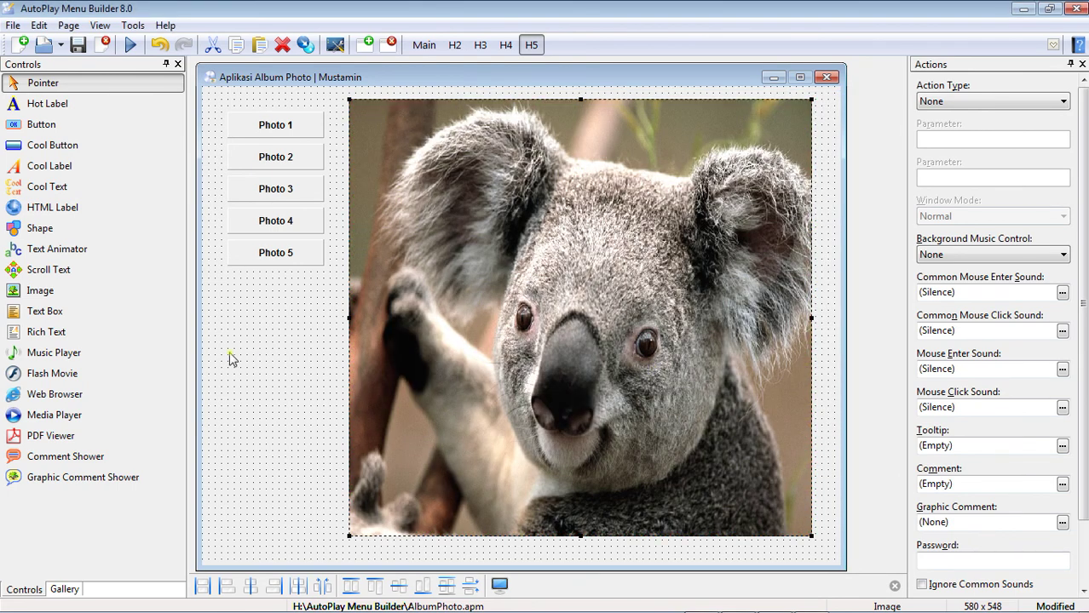
click(258, 370)
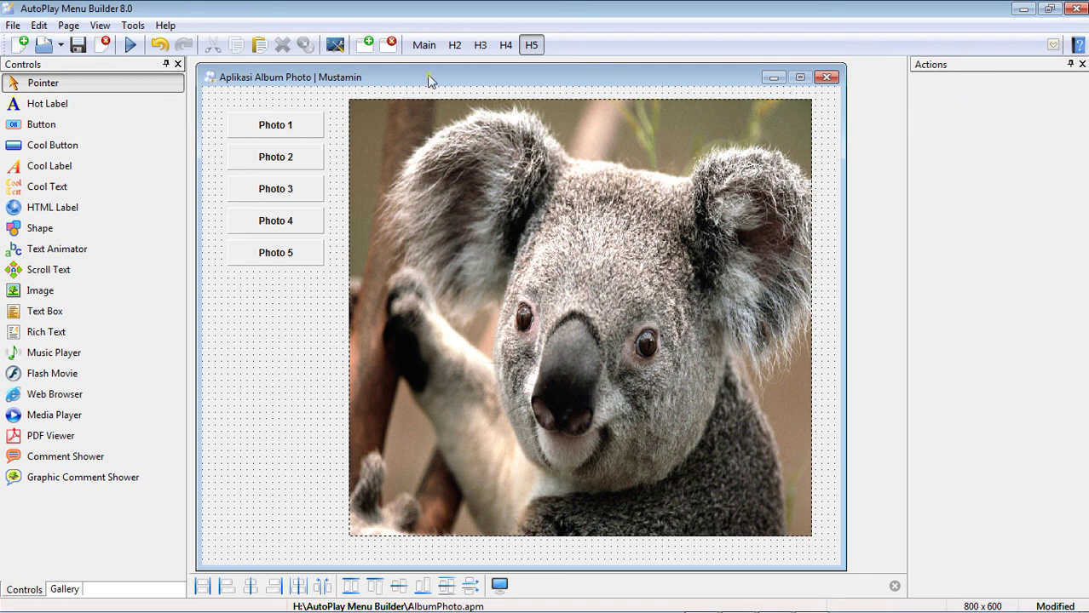
Check the jump actions of the Photo 1 and Photo 2 buttons on page H5, and switch to page H4.
click(298, 125)
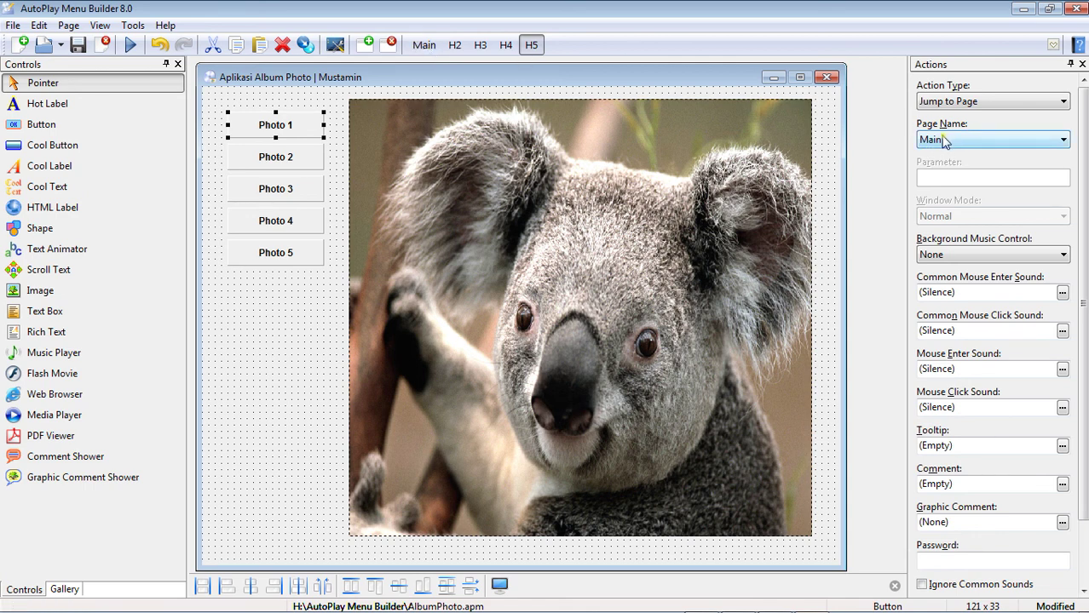
click(293, 160)
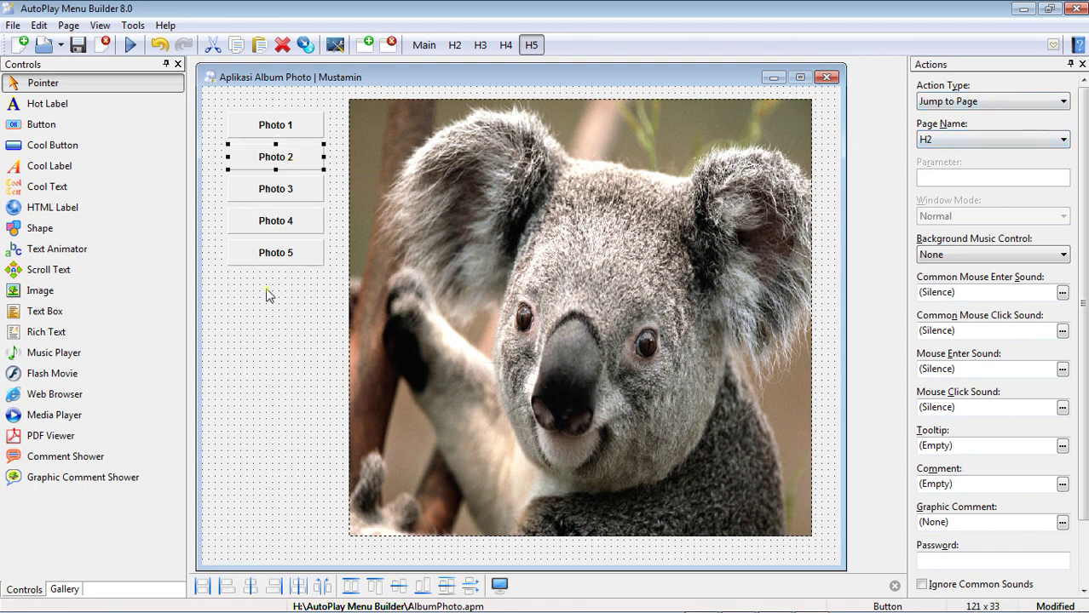
click(238, 319)
drag(218, 100, 337, 290)
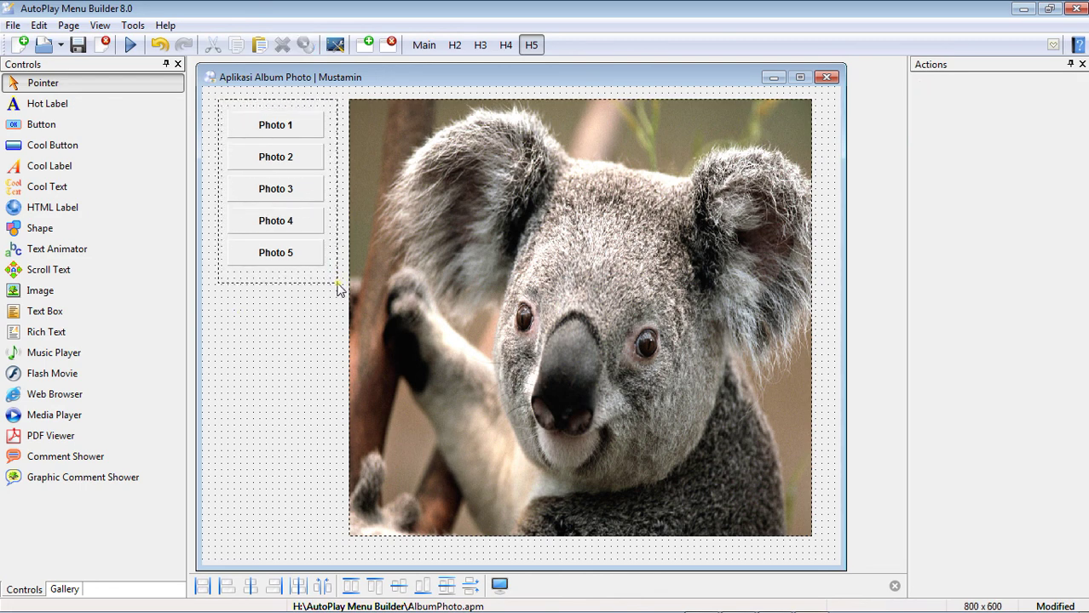
click(281, 291)
click(504, 45)
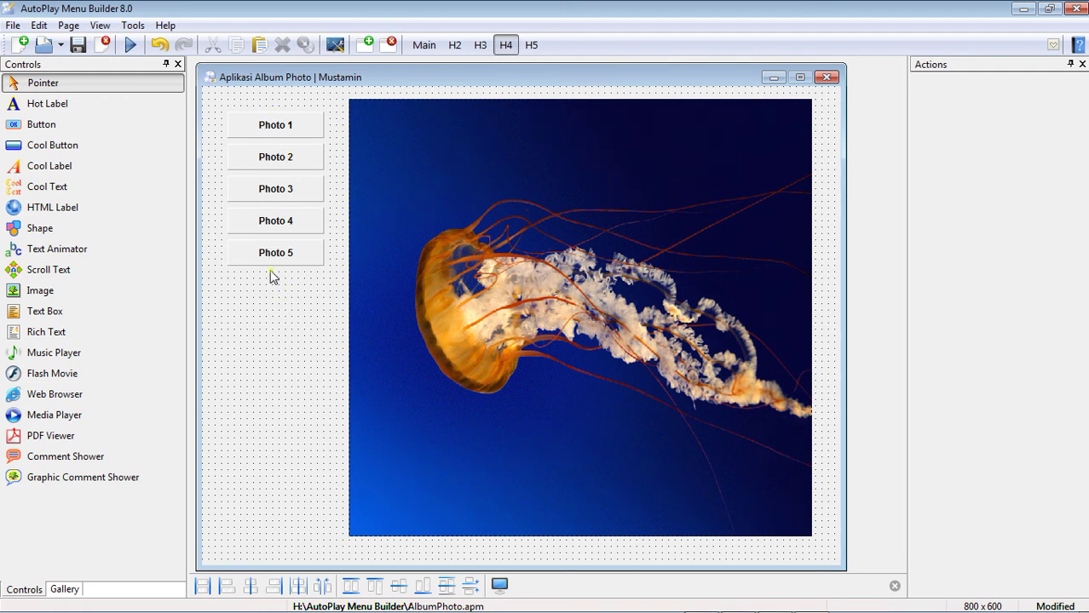
Run the album application and test the Photo 2, Photo 3, Photo 4 and Photo 5 buttons, returning to Photo 1.
click(131, 47)
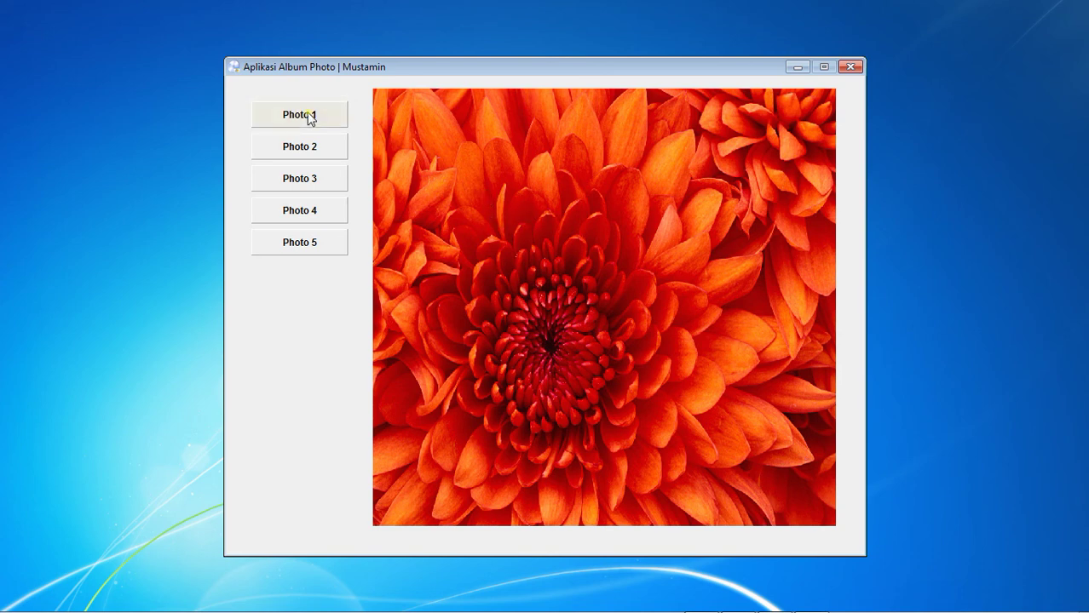
click(316, 151)
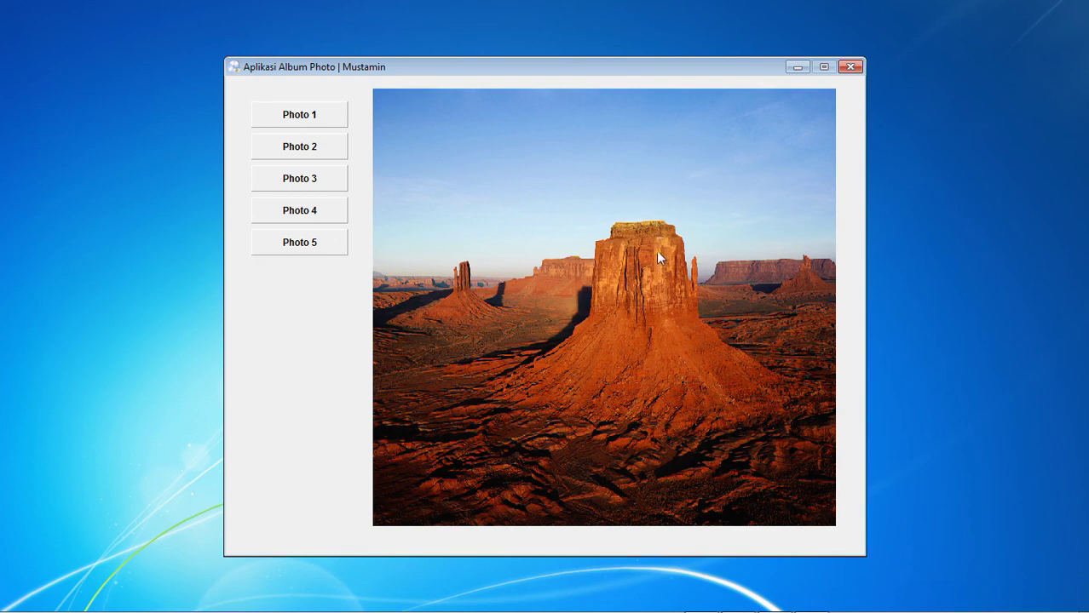
click(318, 181)
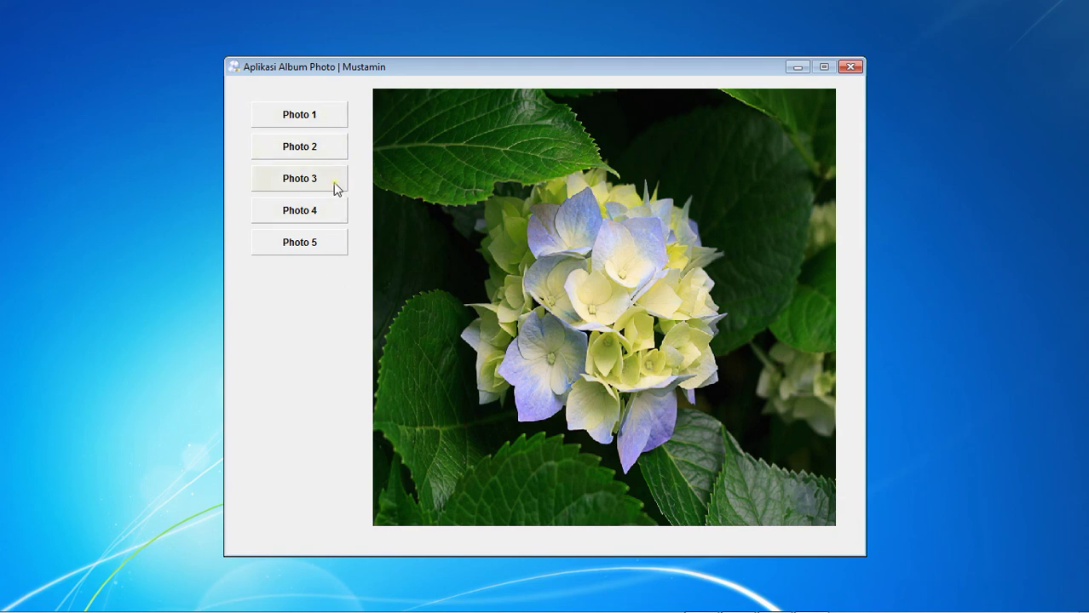
click(317, 213)
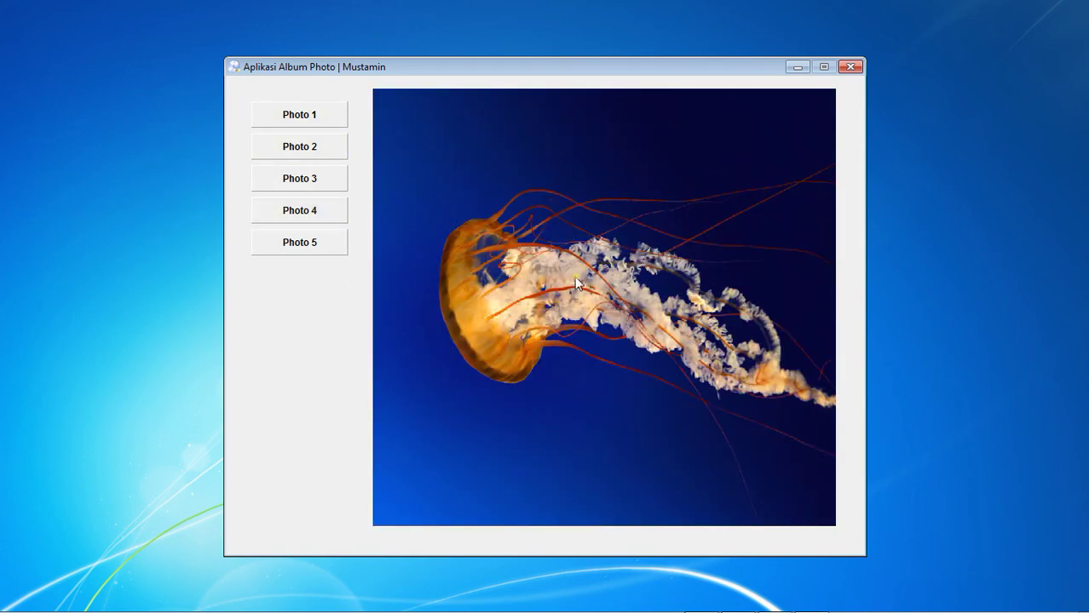
click(329, 245)
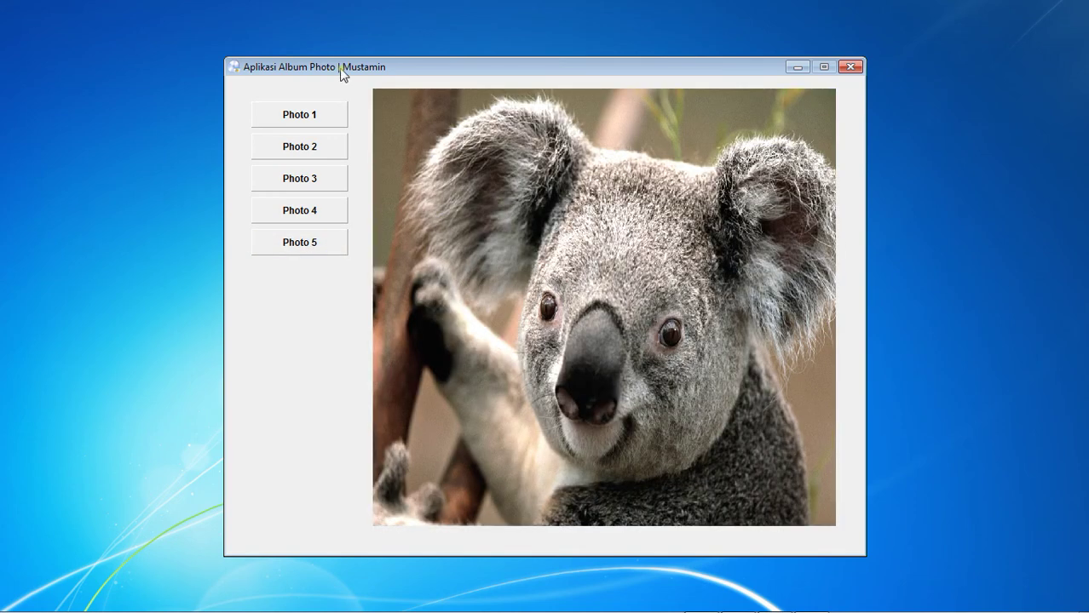
click(300, 114)
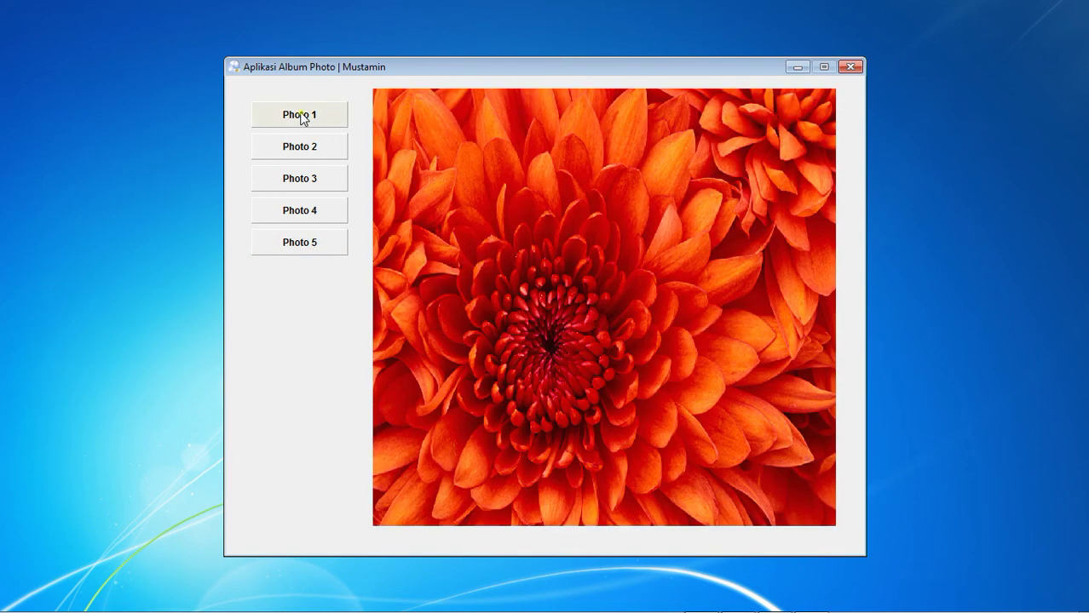
Test jumping between the photos in mixed order in the running album, starting with Photo 5 and ending on Photo 1.
click(314, 244)
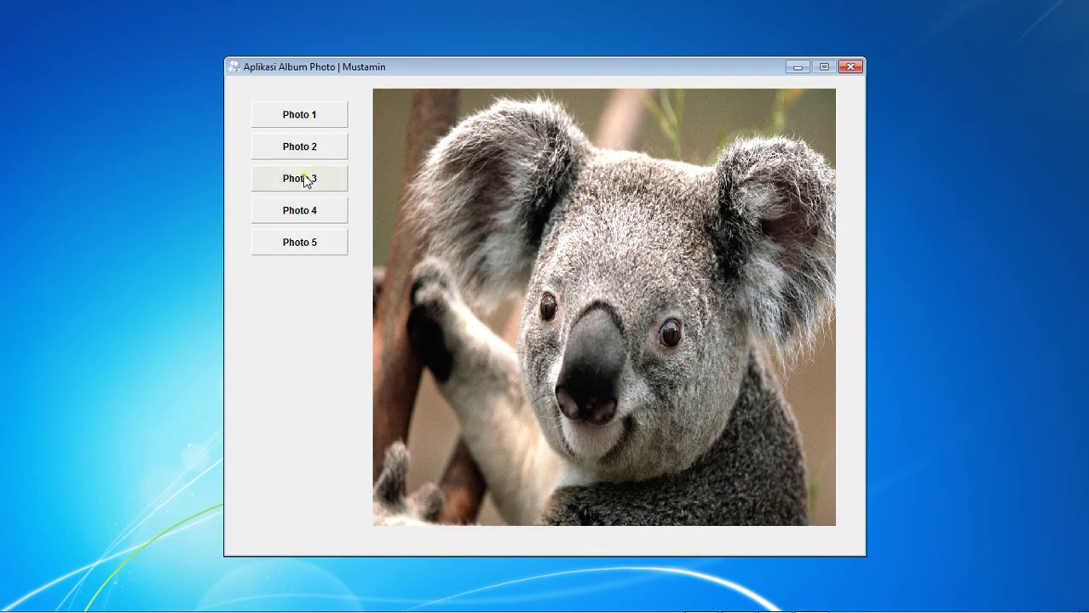
click(307, 178)
click(312, 219)
click(314, 240)
click(314, 219)
click(313, 177)
click(309, 147)
click(304, 116)
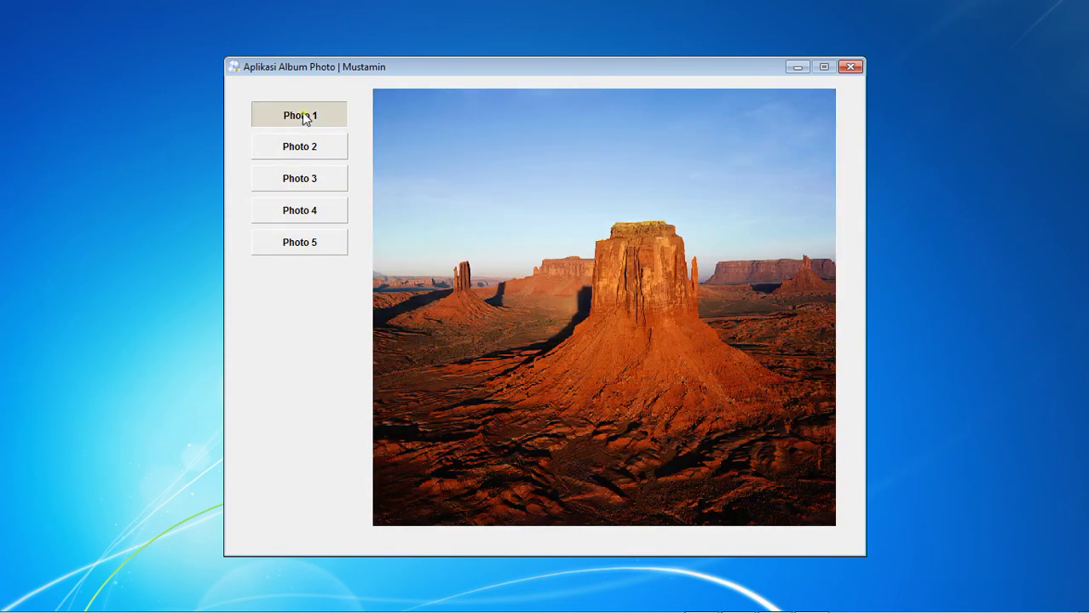
click(305, 117)
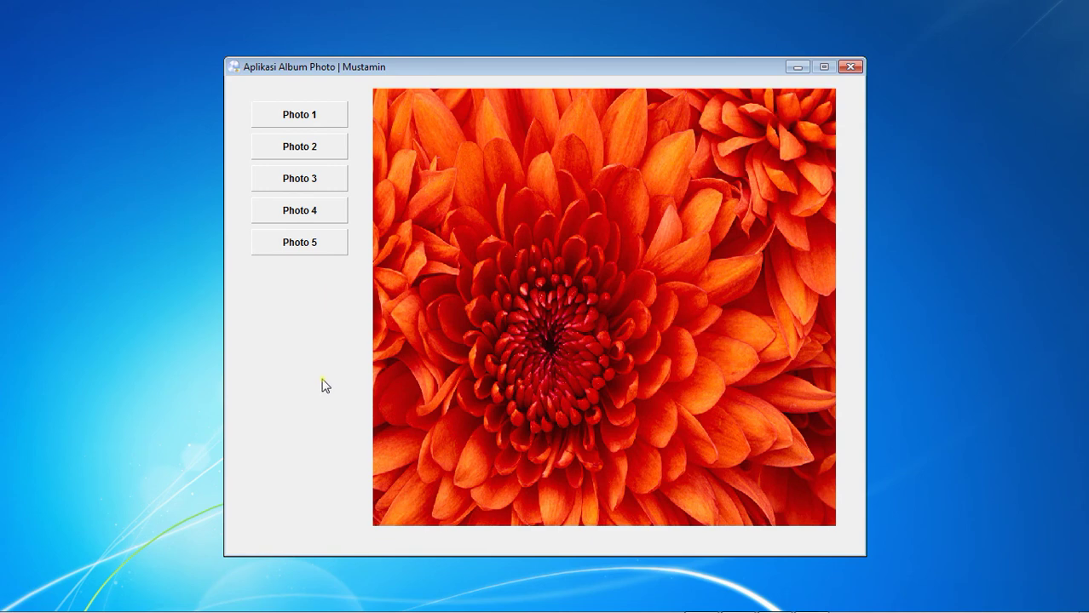